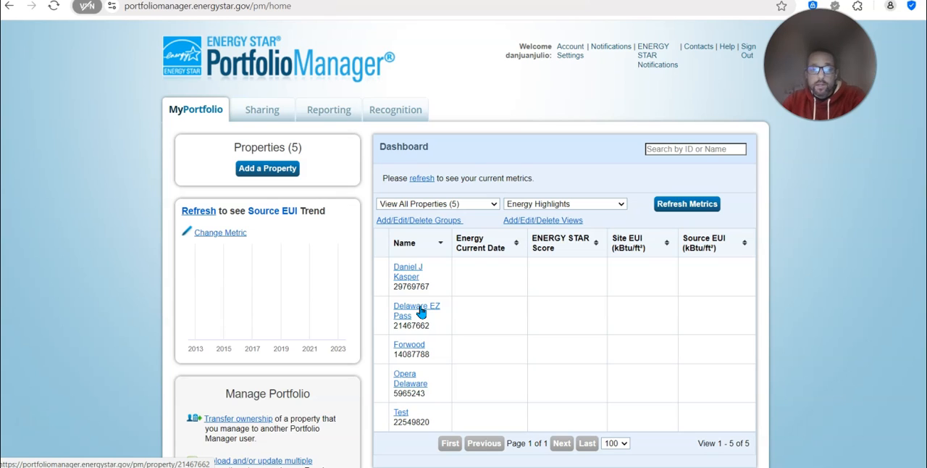
Open the first property in the portfolio list and review its metrics summary
click(443, 339)
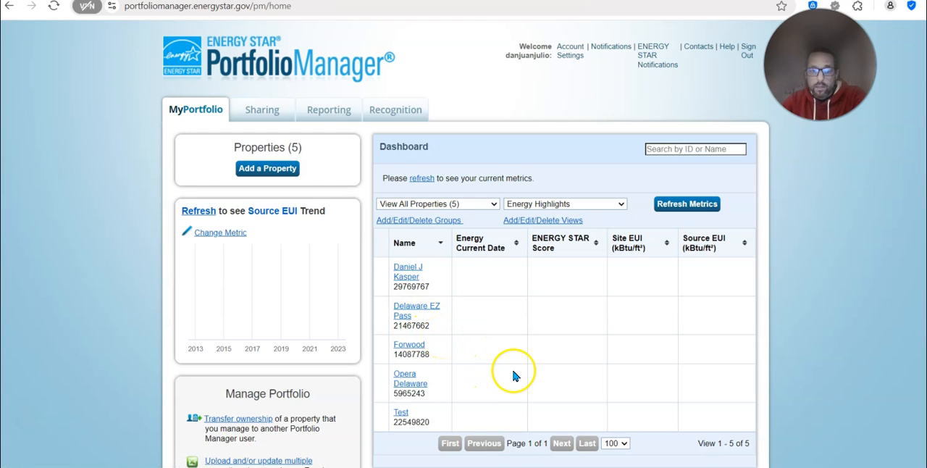
click(415, 273)
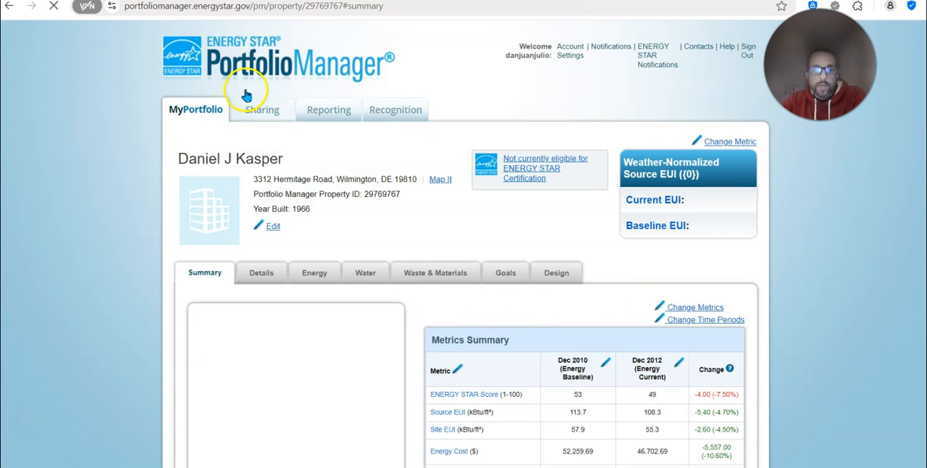
click(184, 58)
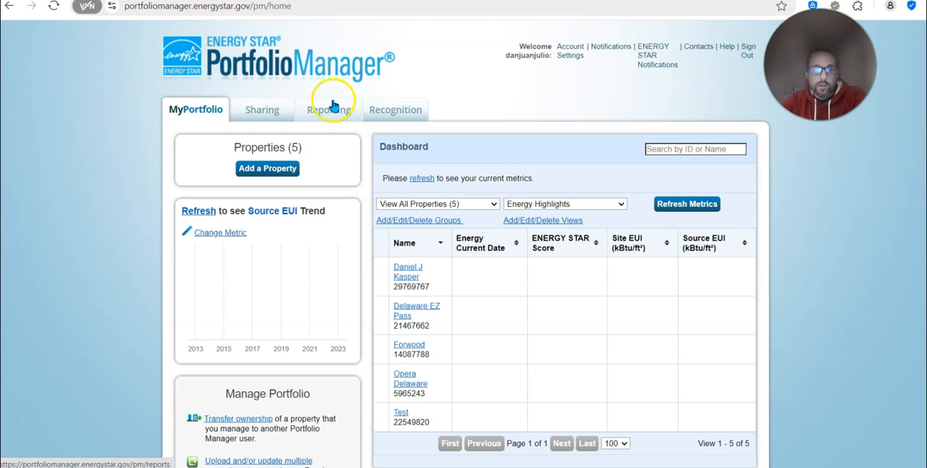
click(194, 120)
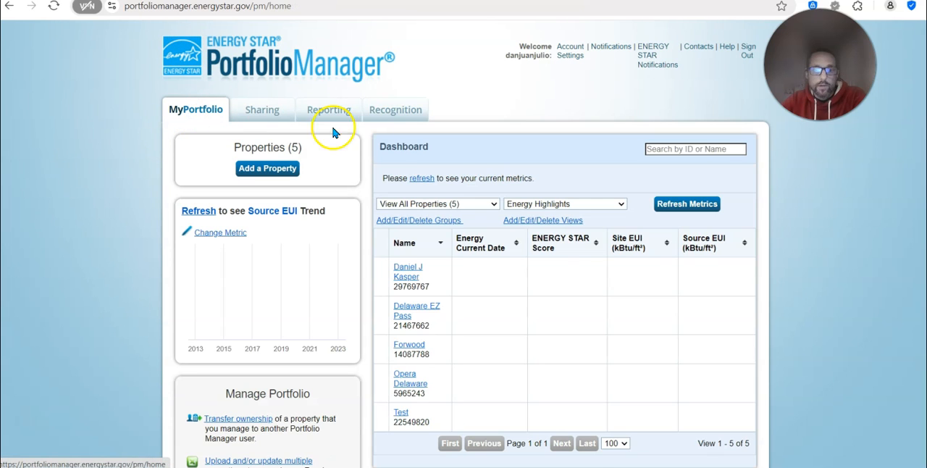
click(414, 279)
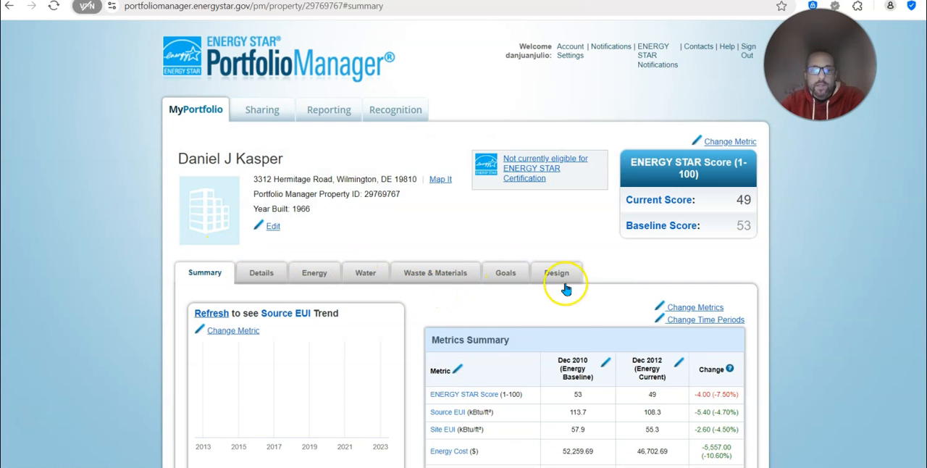
scroll(399, 297, down, 1)
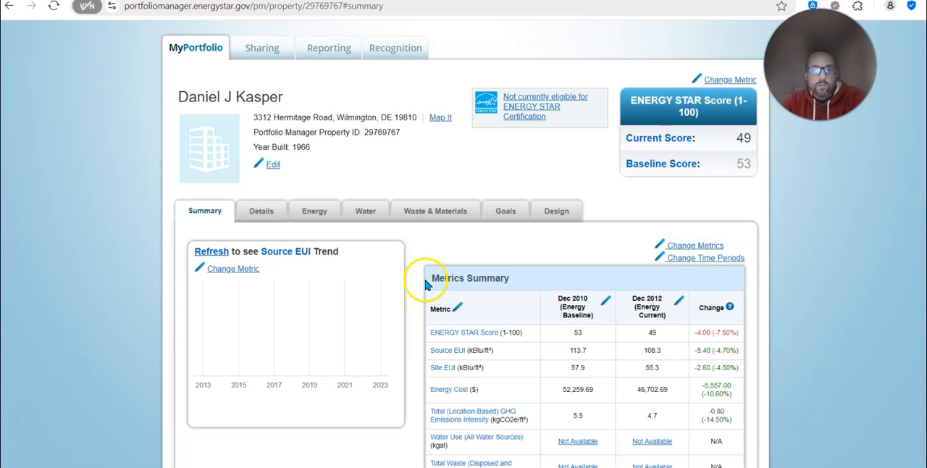
scroll(424, 289, up, 1)
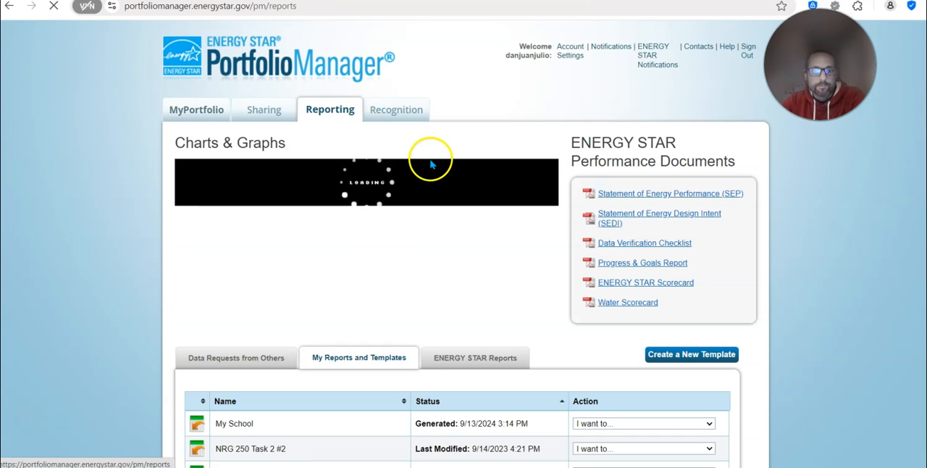
Start a new report template and enter the person's name as the template name
click(660, 360)
click(319, 239)
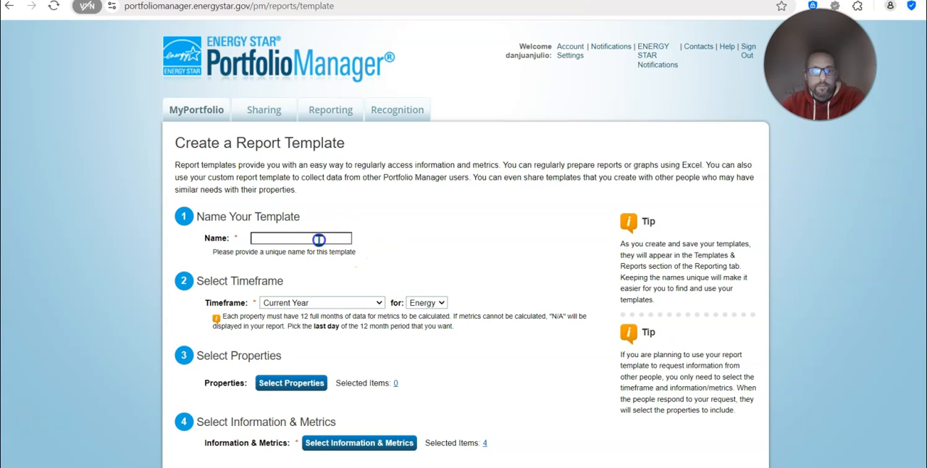
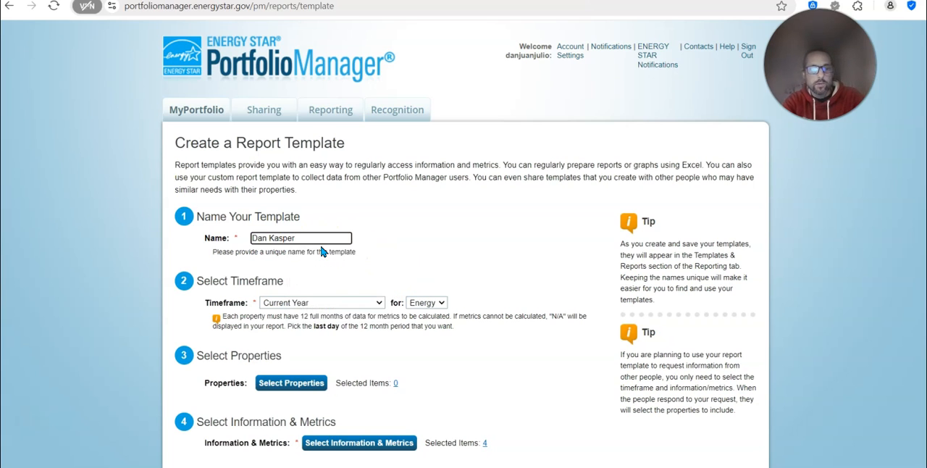
Set the report template's timeframe to Compare Two Years
scroll(445, 225, down, 1)
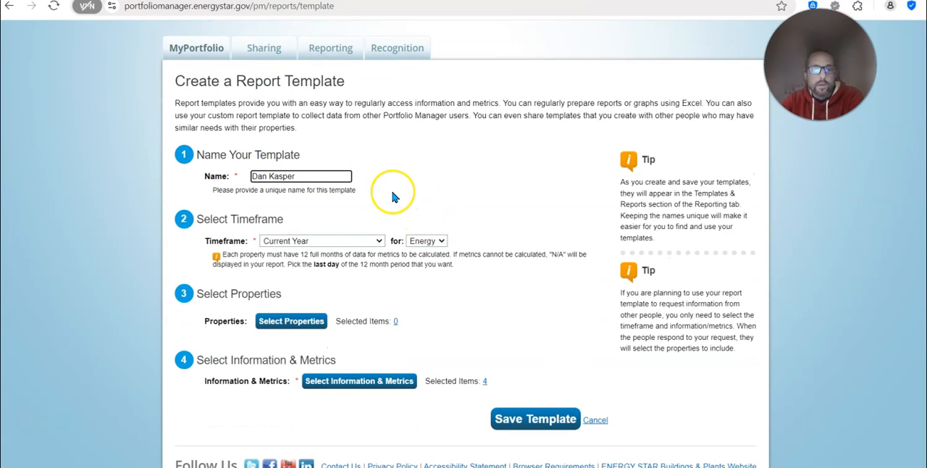
click(377, 245)
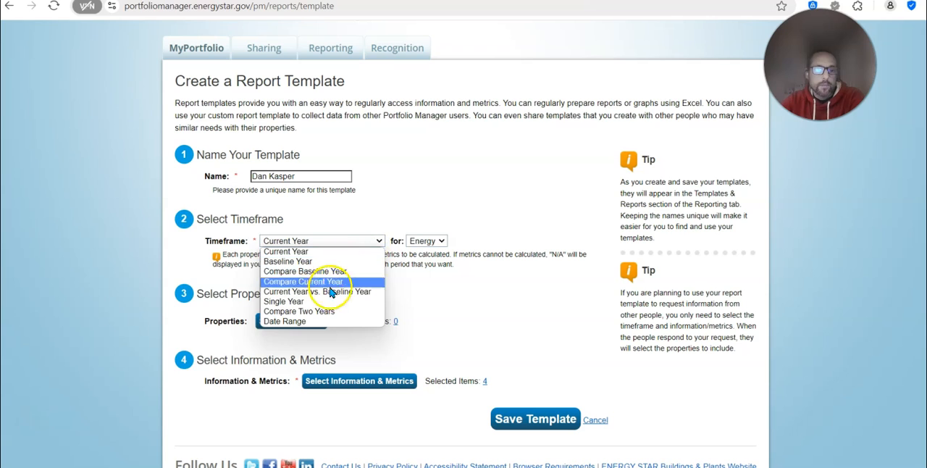
click(317, 312)
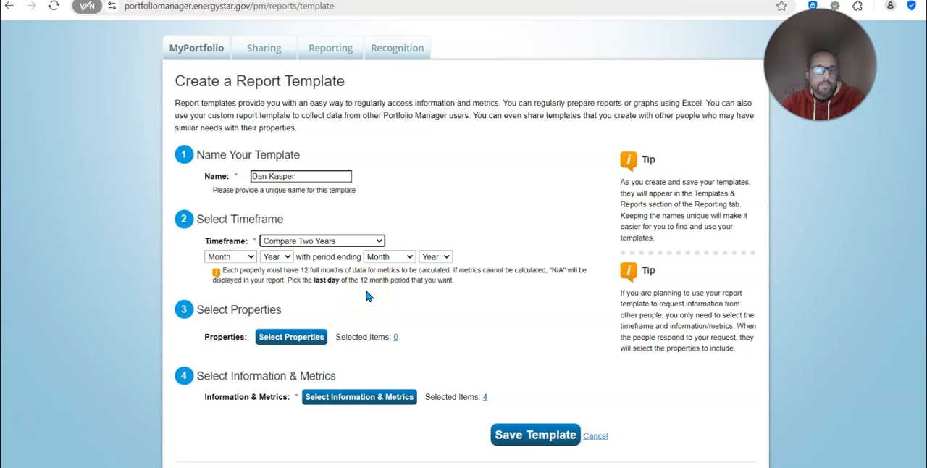
click(251, 257)
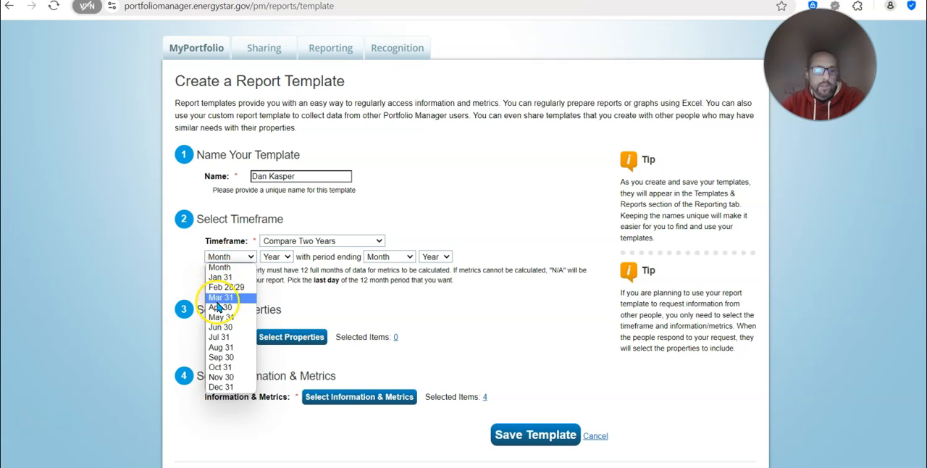
click(286, 257)
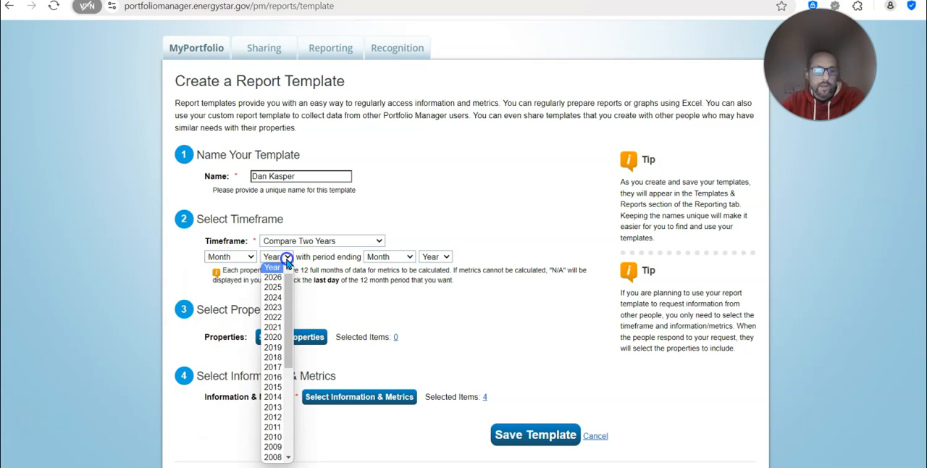
scroll(275, 302, down, 5)
scroll(275, 302, up, 6)
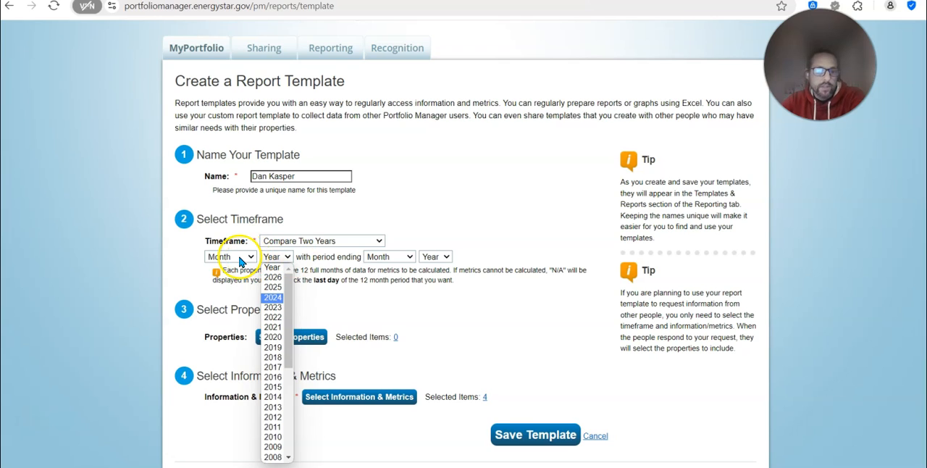
click(470, 209)
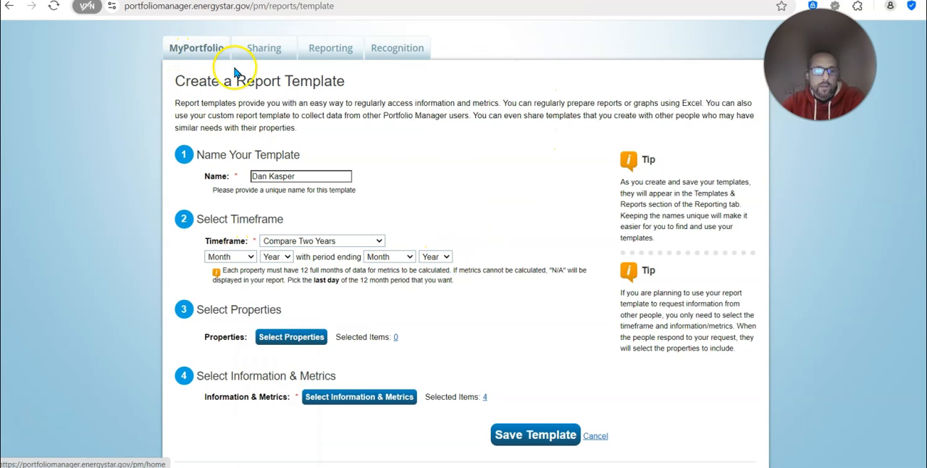
Open the portfolio home page in a separate browser tab and open the first listed property there
click(197, 48)
right_click(197, 48)
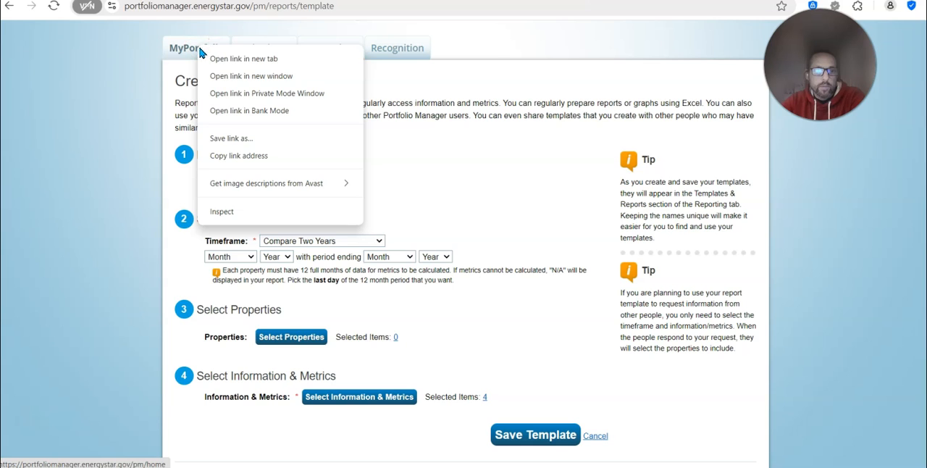
click(244, 59)
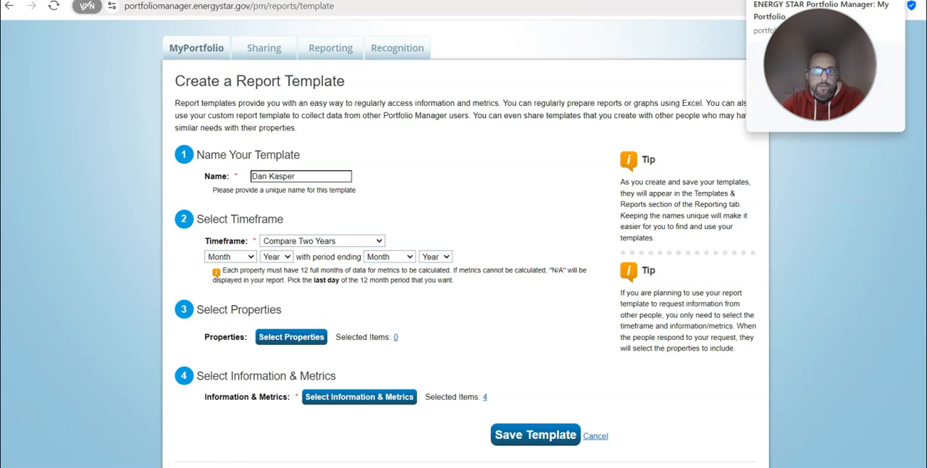
click(789, 0)
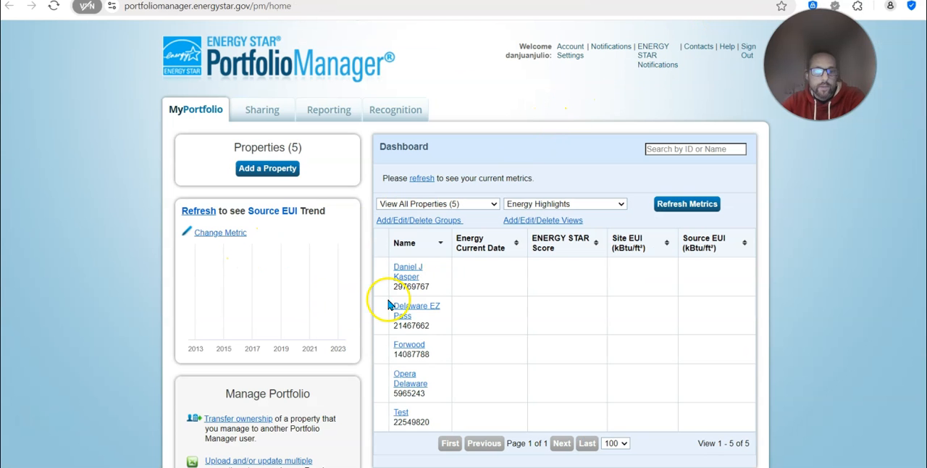
click(409, 273)
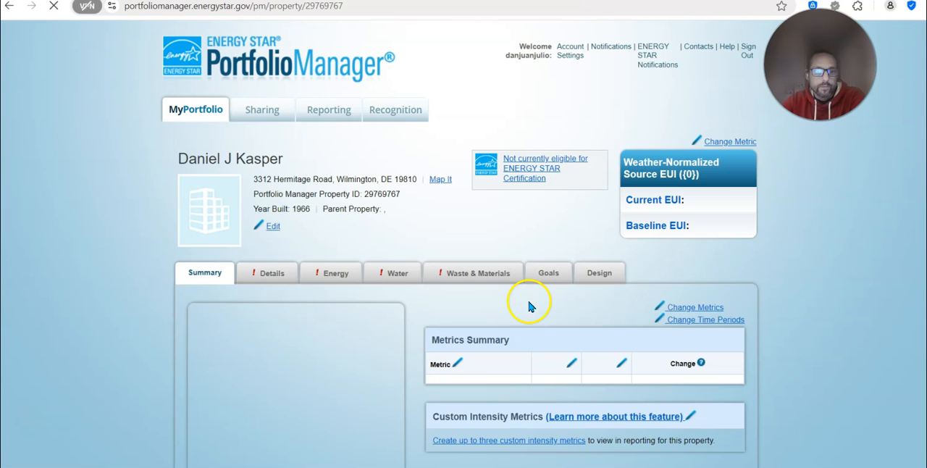
Open the Electric Grid Meter's bills from the property's energy data and display the monthly entries for all years
scroll(672, 322, down, 5)
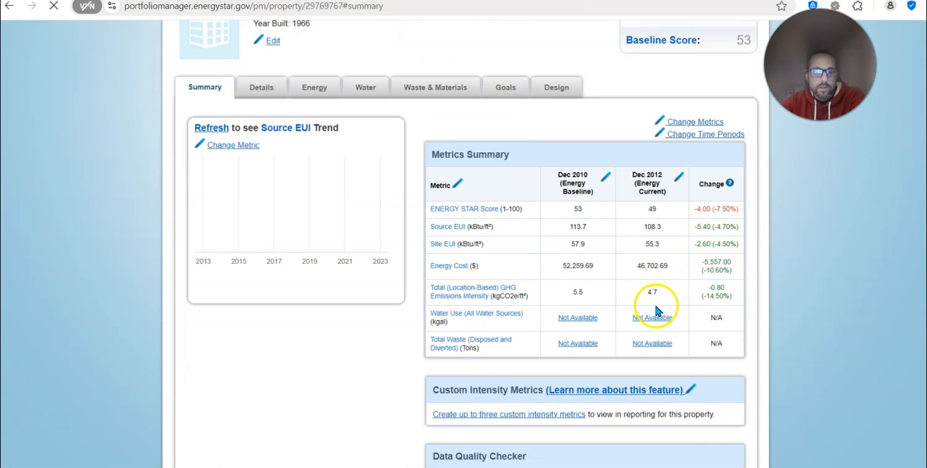
scroll(653, 312, down, 1)
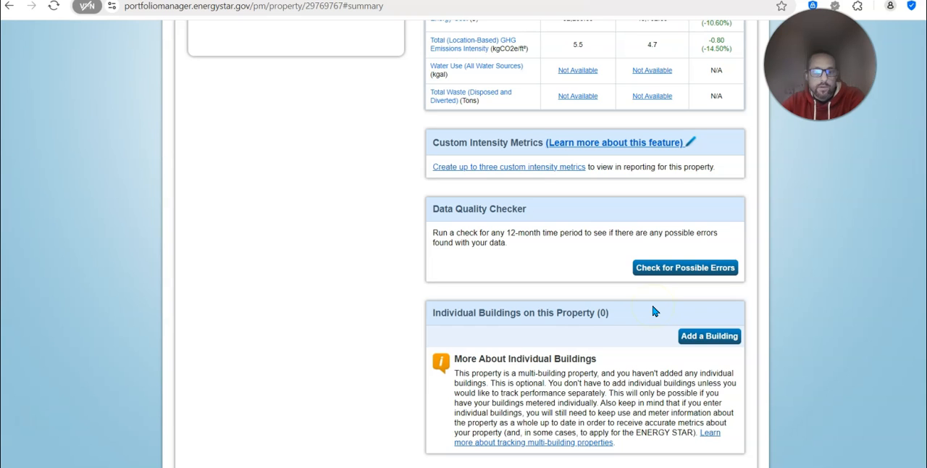
scroll(653, 311, down, 4)
scroll(652, 308, up, 6)
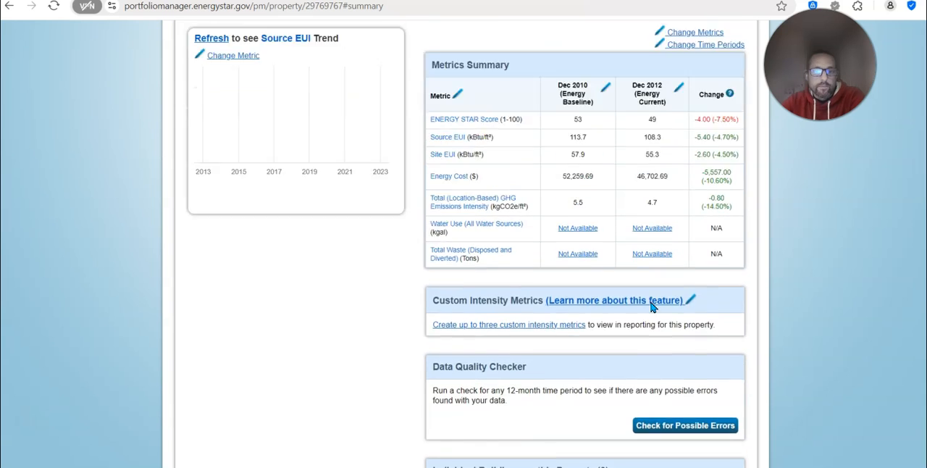
scroll(652, 307, up, 1)
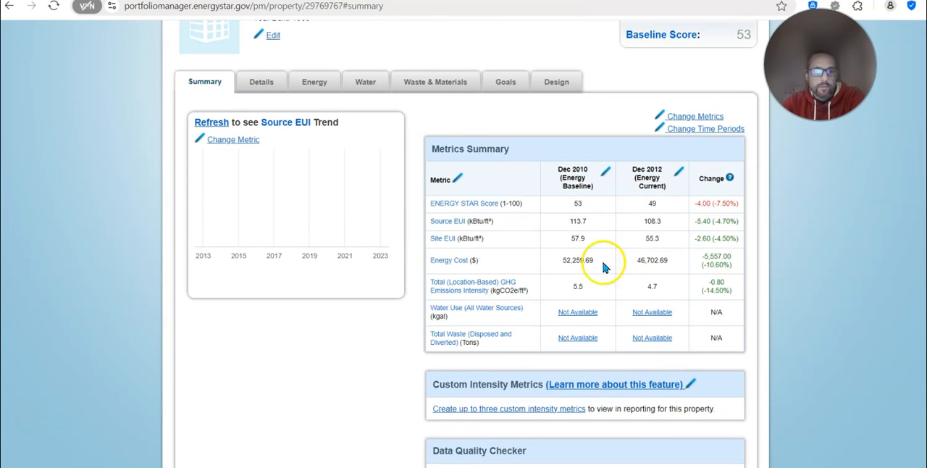
click(307, 82)
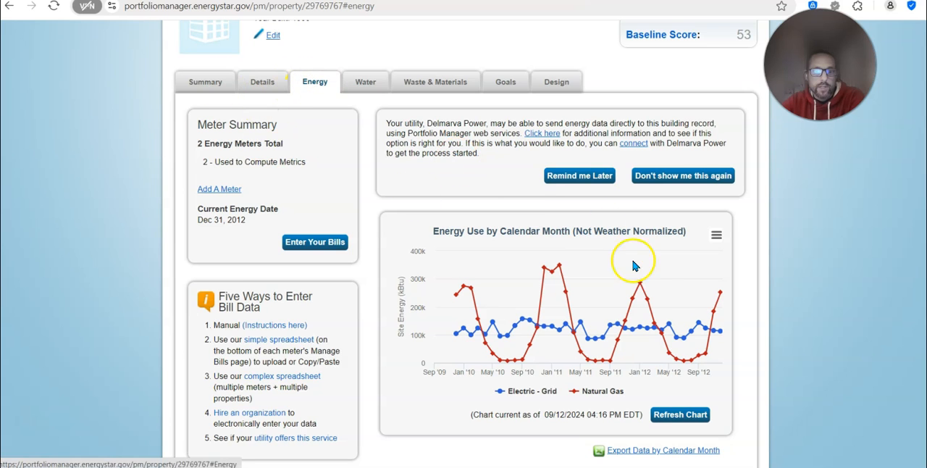
scroll(645, 282, down, 3)
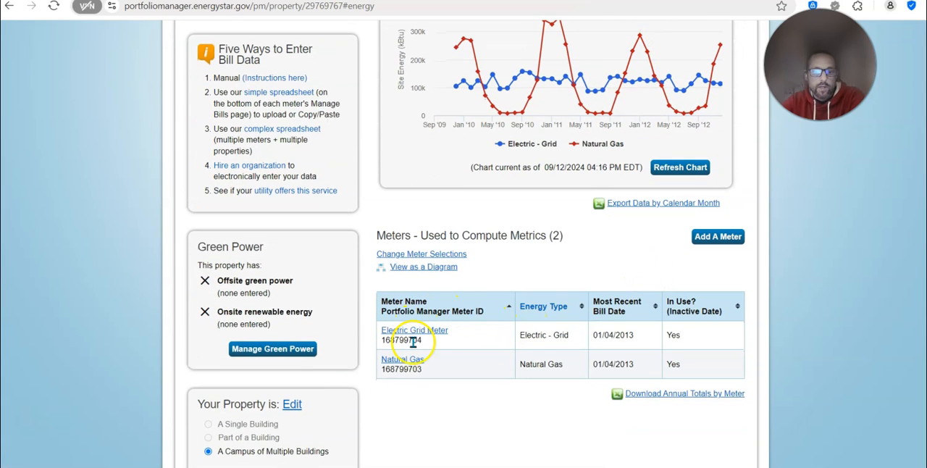
click(423, 333)
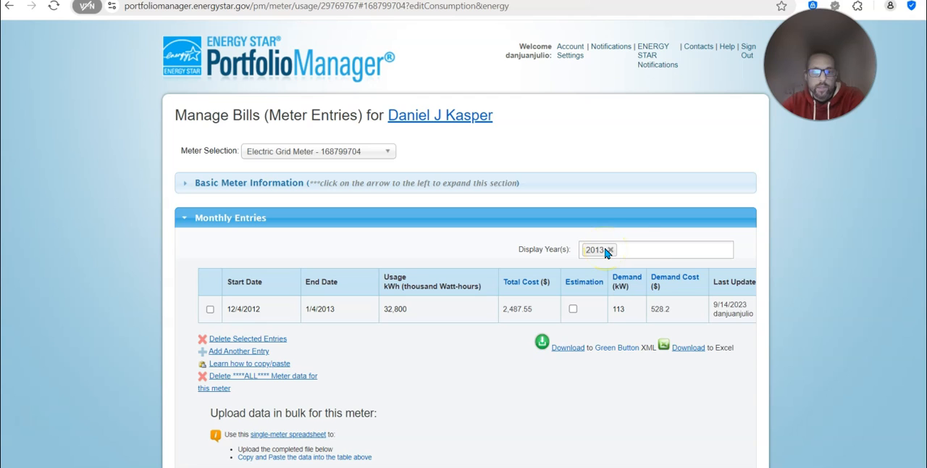
click(638, 249)
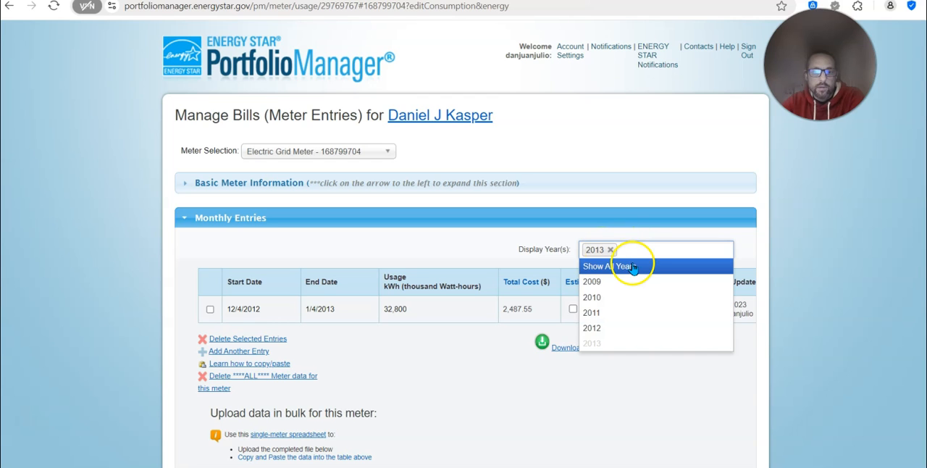
click(634, 266)
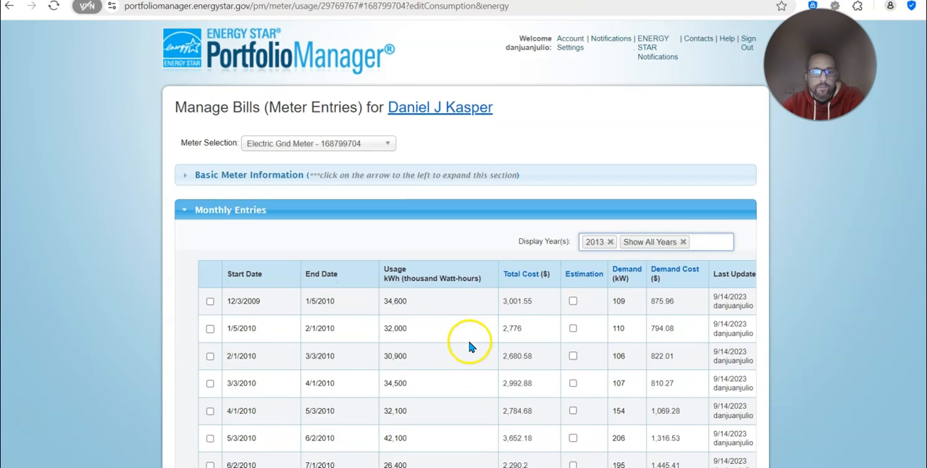
Examine the start and end dates of the electric meter's monthly entries to find the period the bills cover
scroll(465, 345, down, 7)
scroll(465, 345, down, 1)
scroll(466, 345, up, 5)
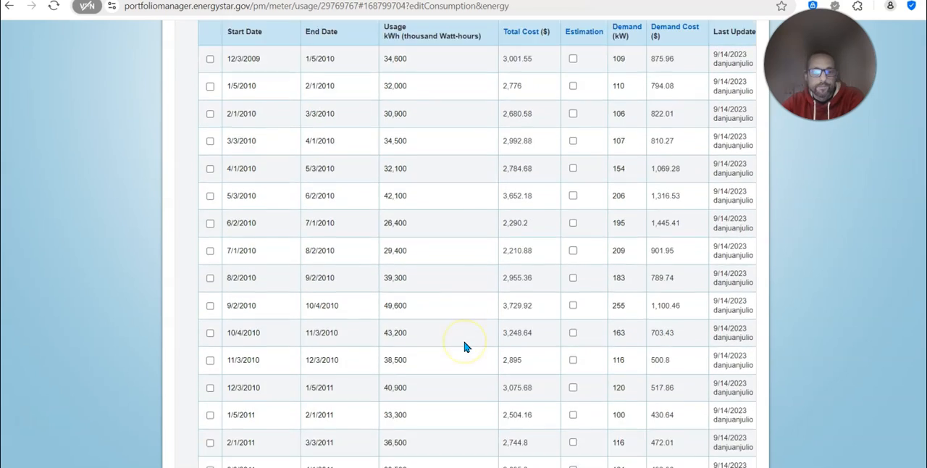
scroll(465, 346, down, 1)
scroll(465, 347, down, 2)
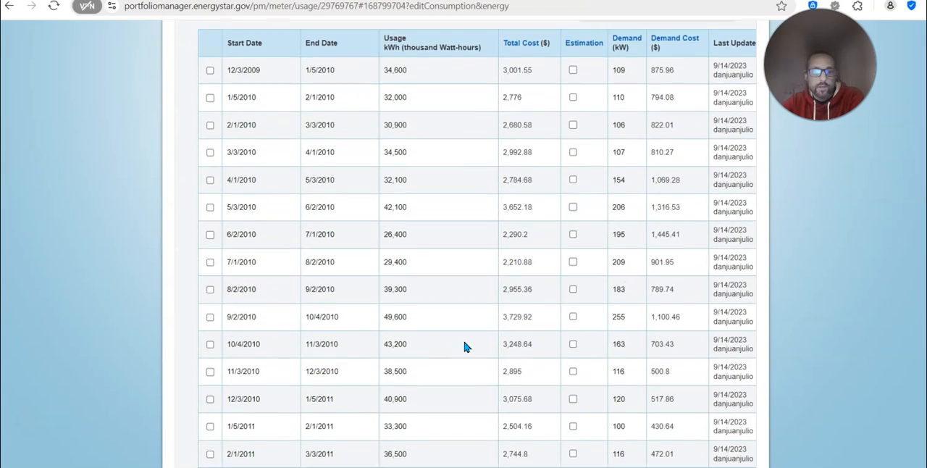
scroll(465, 347, up, 3)
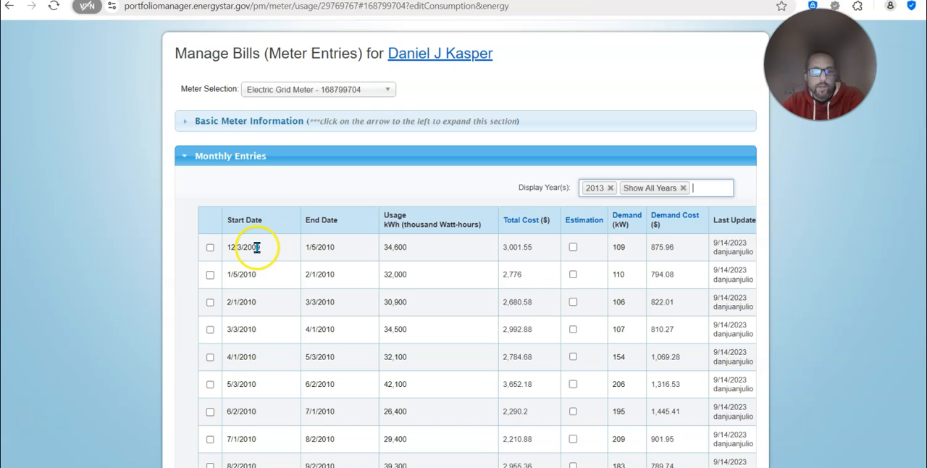
scroll(261, 252, down, 15)
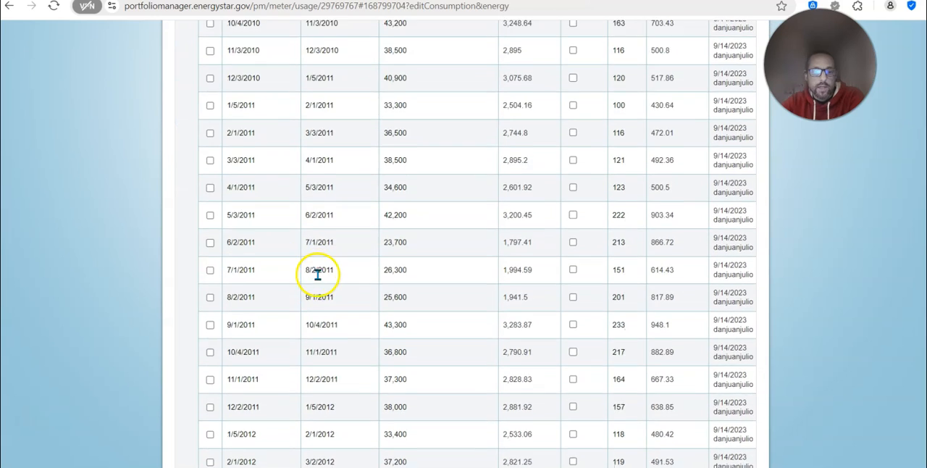
scroll(319, 279, up, 1)
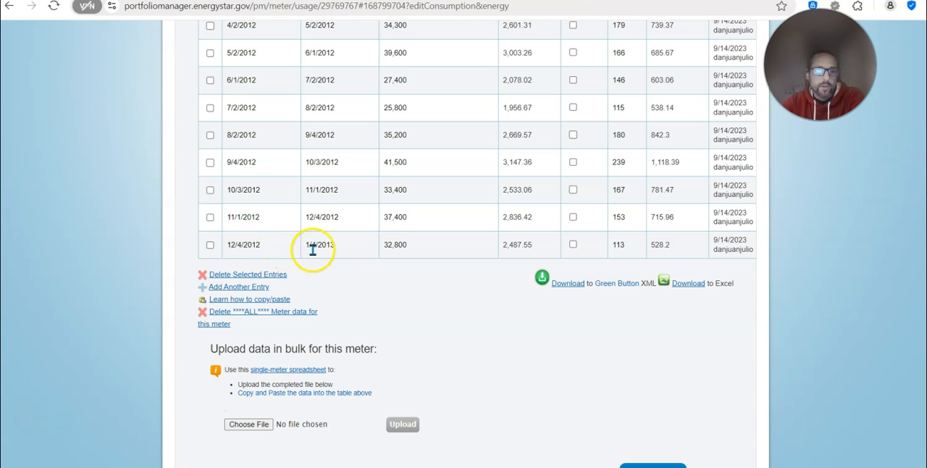
scroll(369, 271, up, 2)
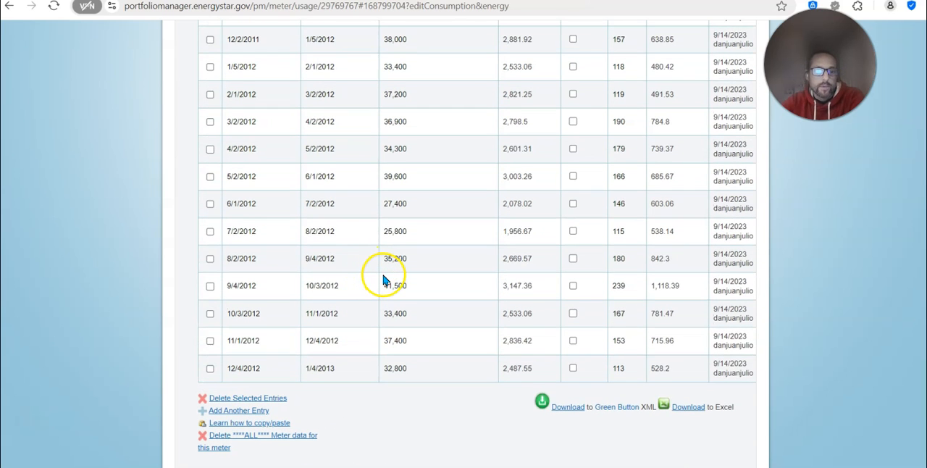
Return to the report template and set the first comparison period to end on Dec 31, 2009
scroll(391, 284, up, 1)
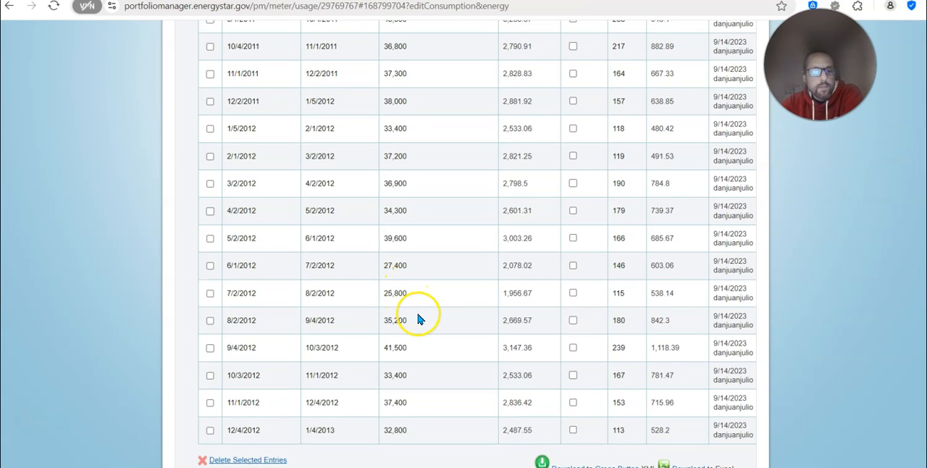
scroll(420, 319, up, 15)
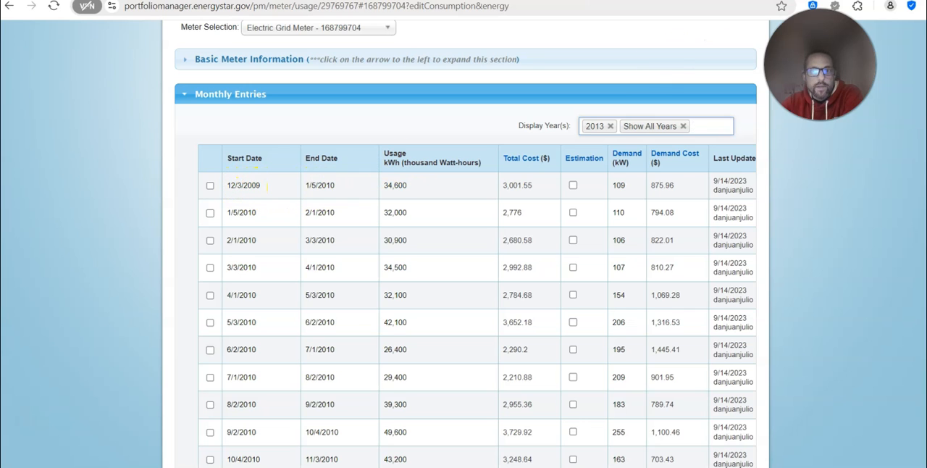
click(750, 0)
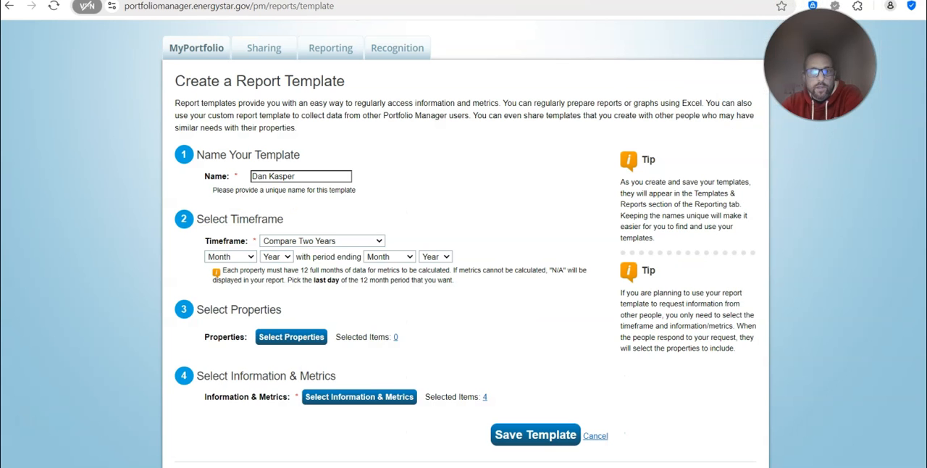
click(252, 260)
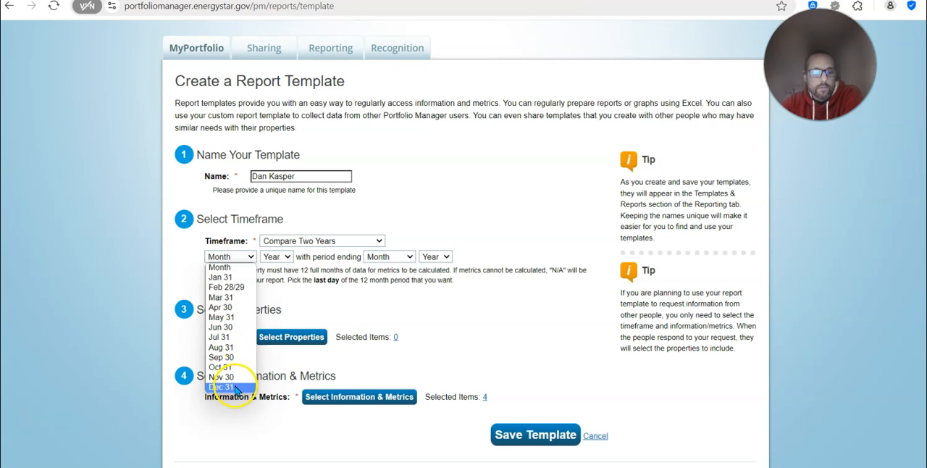
click(225, 387)
click(286, 257)
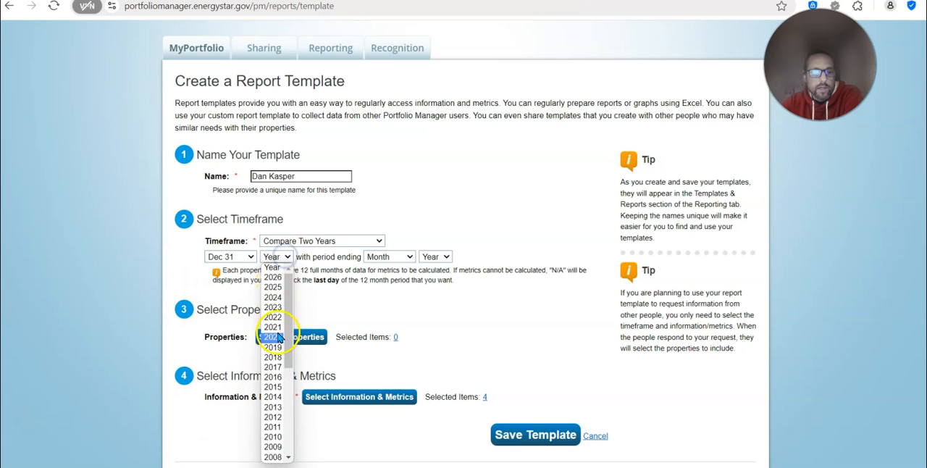
click(273, 446)
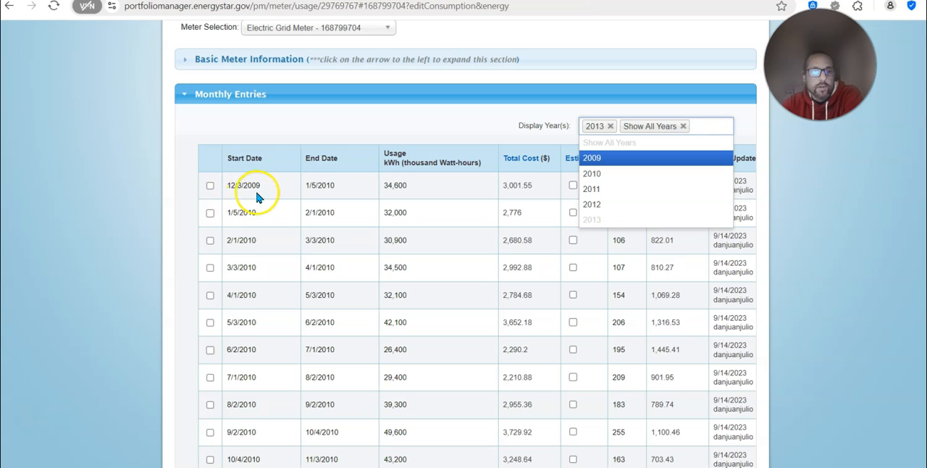
Examine the electric meter's earliest monthly entries to work out which twelve full months of bills can form the first comparison period
scroll(267, 239, down, 3)
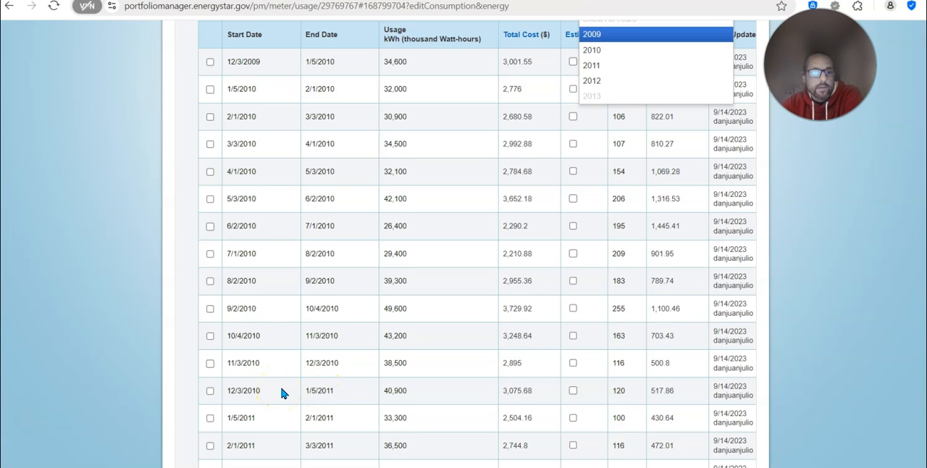
scroll(282, 393, up, 1)
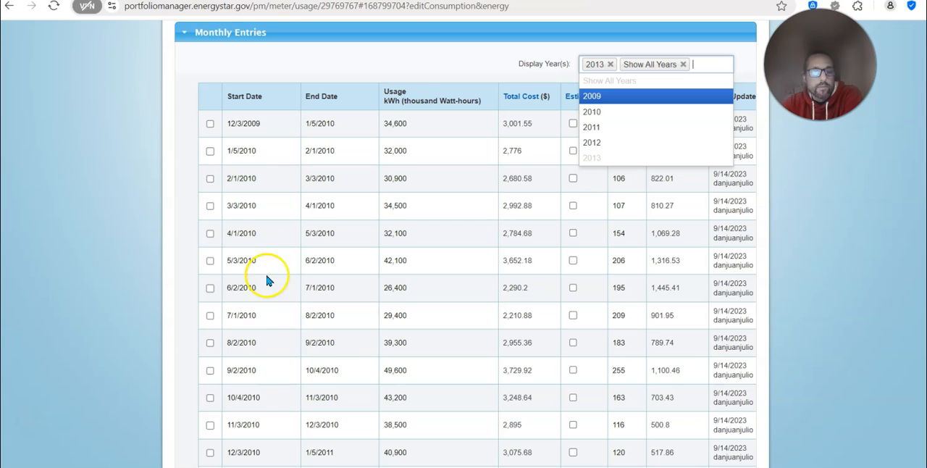
scroll(260, 367, down, 1)
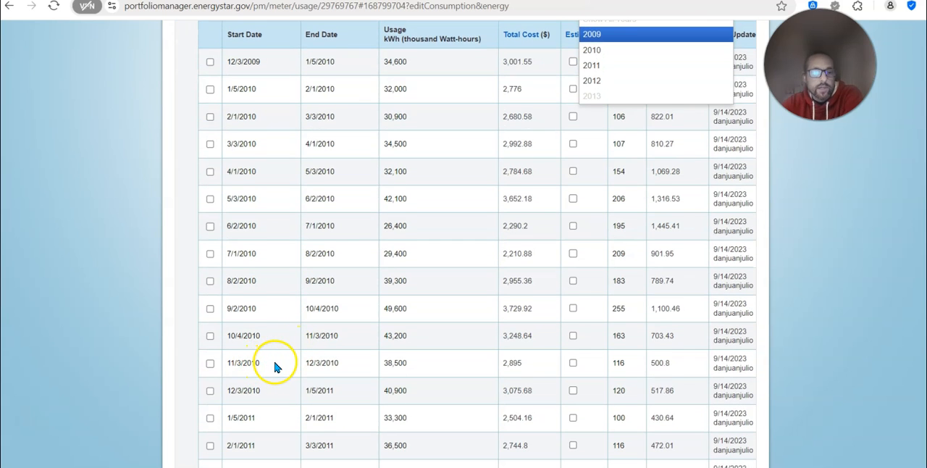
scroll(272, 362, up, 2)
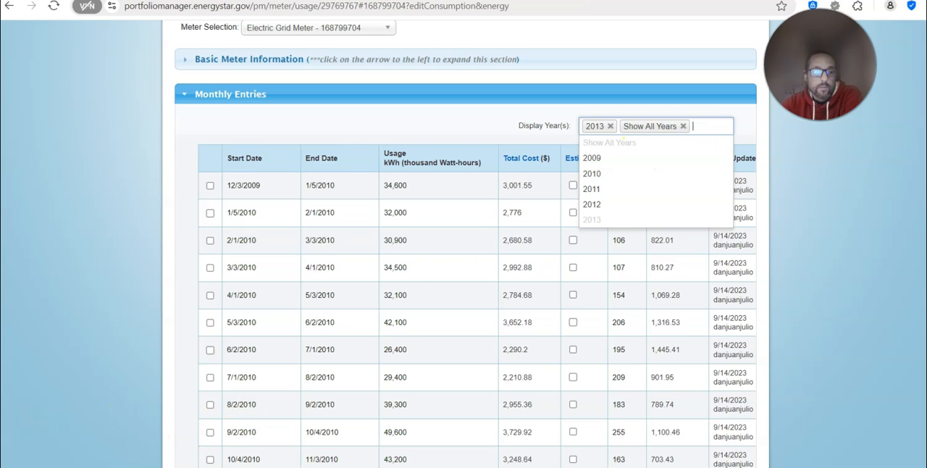
click(317, 253)
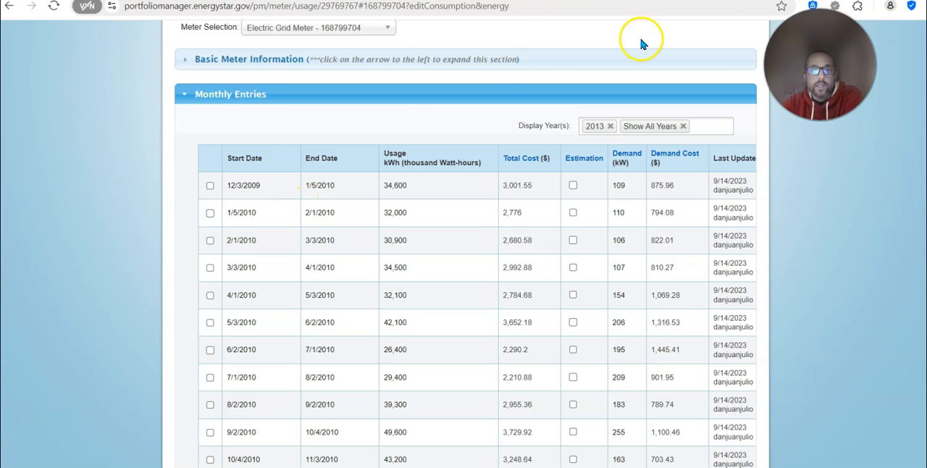
click(710, 126)
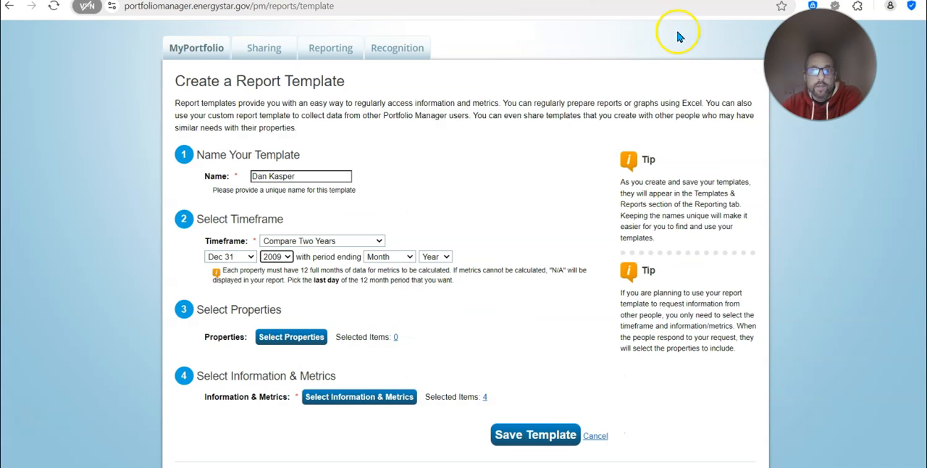
Set the report template's first comparison period to end on Jan 31, 2011
click(276, 256)
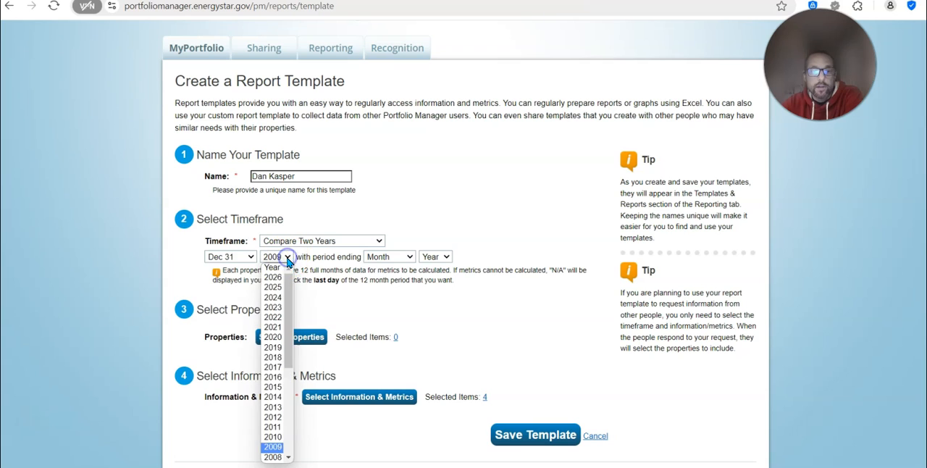
click(273, 436)
click(246, 256)
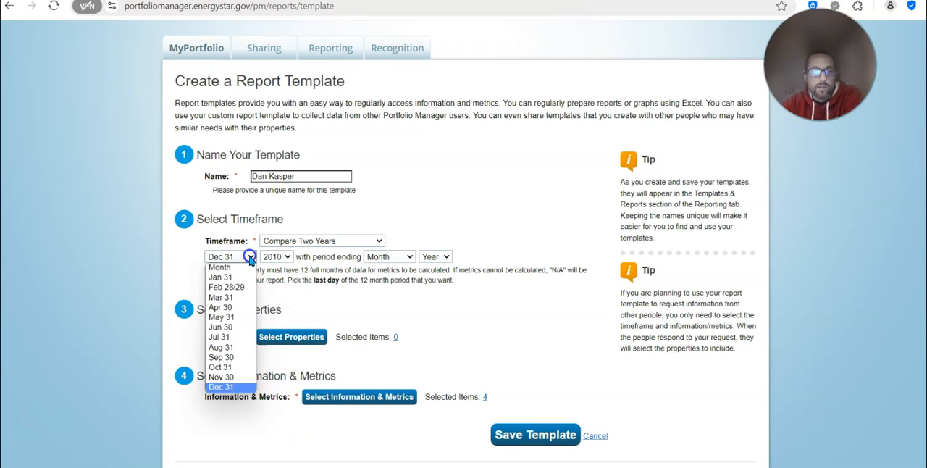
click(233, 279)
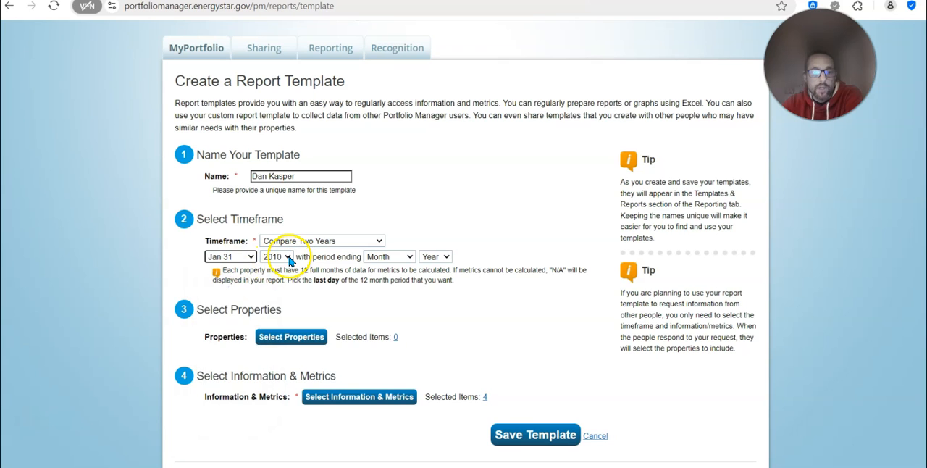
click(288, 257)
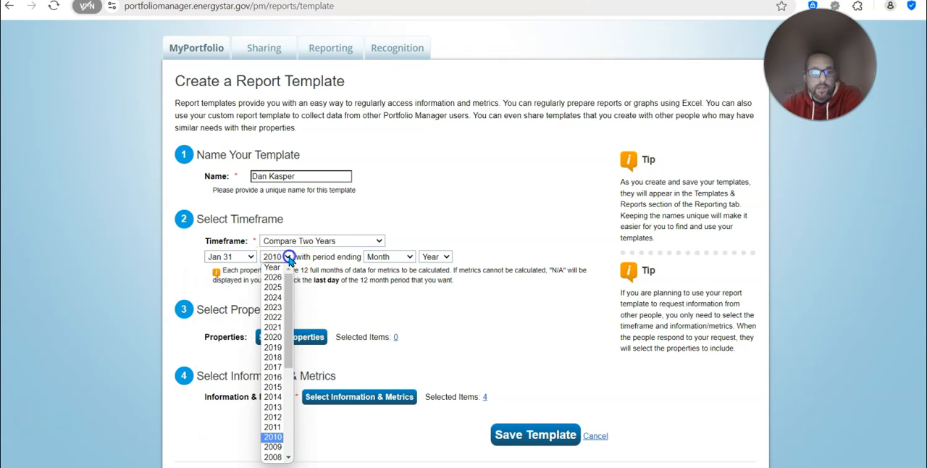
click(274, 426)
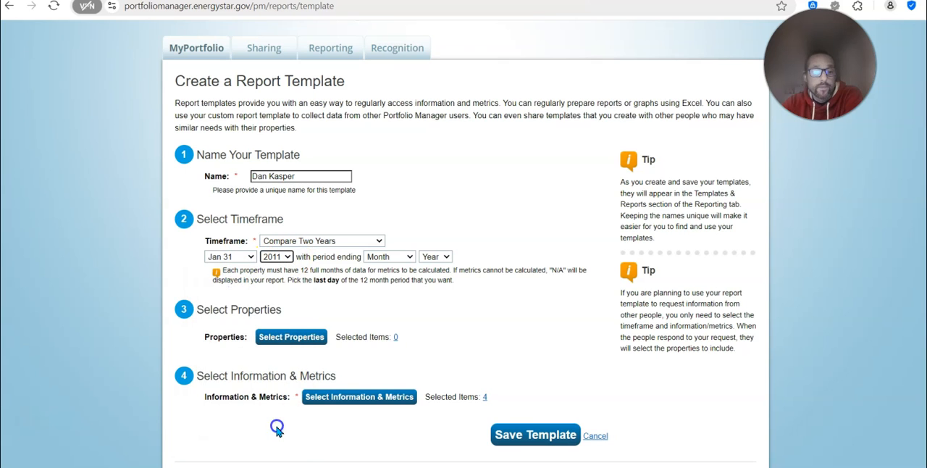
Set the report template's second comparison period to end on Jan 31, 2012
click(410, 257)
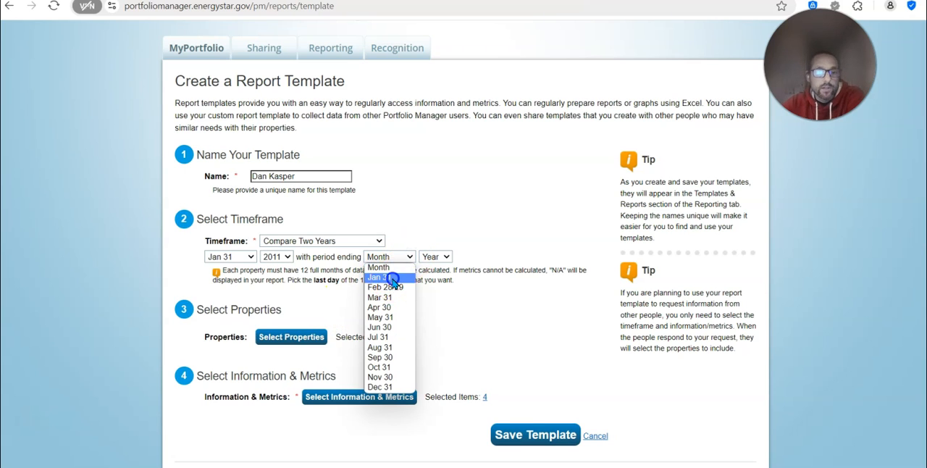
click(379, 277)
click(447, 257)
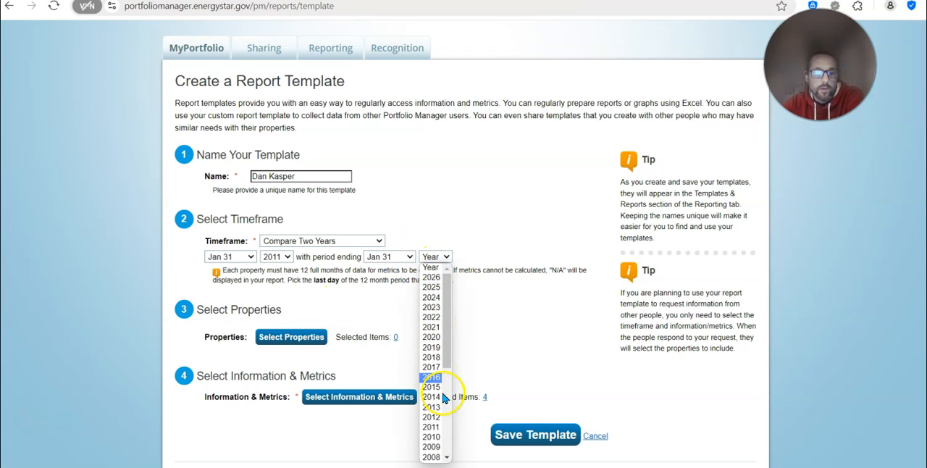
click(439, 417)
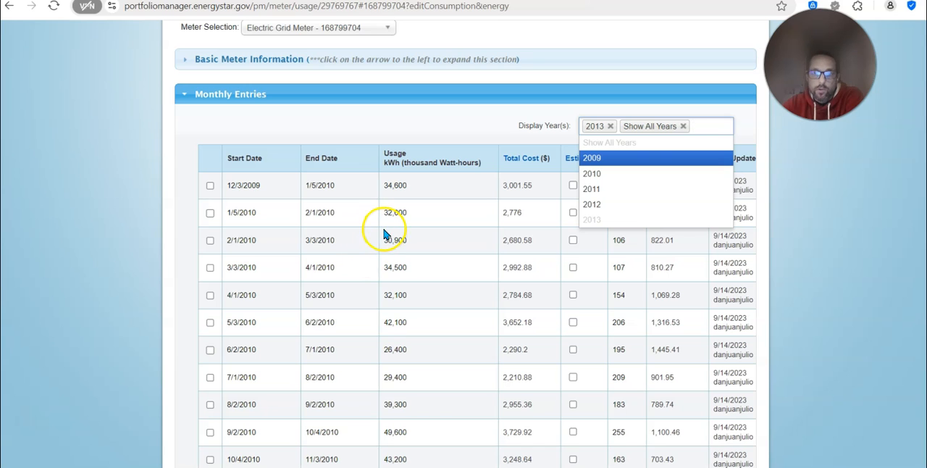
Add another entry below the last monthly bill of the Electric Grid Meter
click(806, 194)
scroll(260, 211, up, 2)
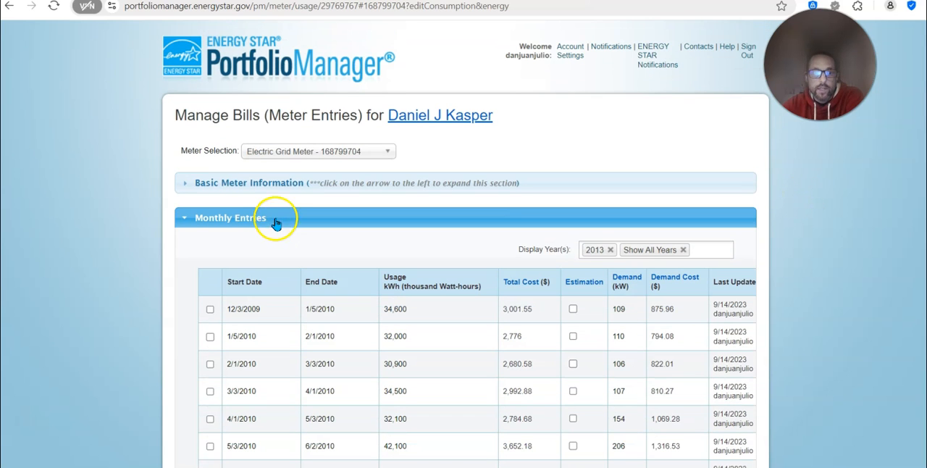
scroll(288, 205, down, 15)
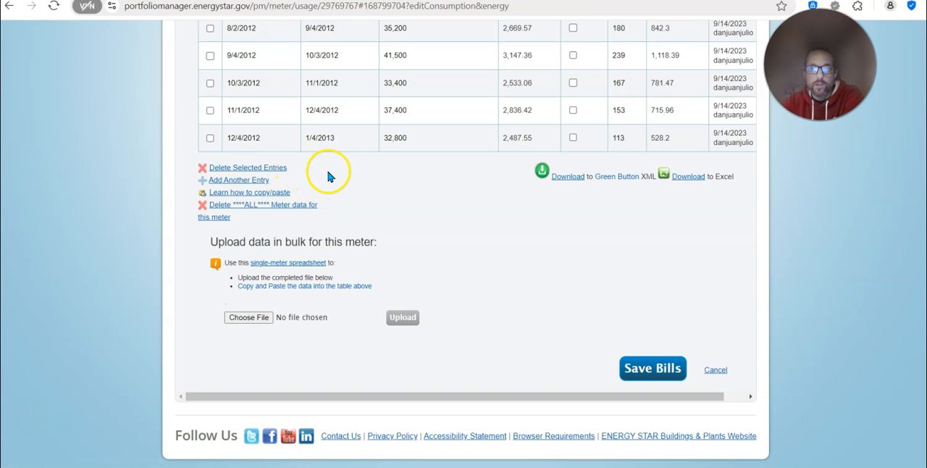
click(237, 181)
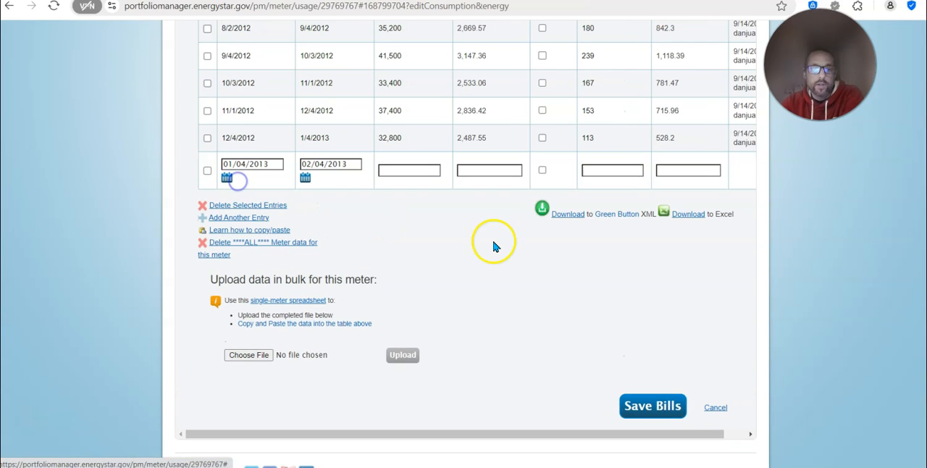
Fill the new 01/04/2013 to 02/04/2013 entry with usage 33400 kWh, total cost 2533.06, demand 118 kW and demand cost 480.42
scroll(427, 293, up, 1)
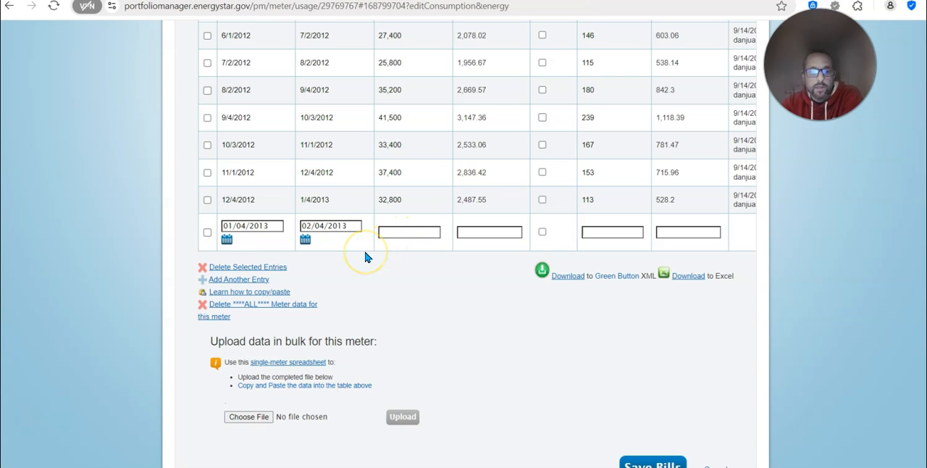
scroll(366, 258, up, 1)
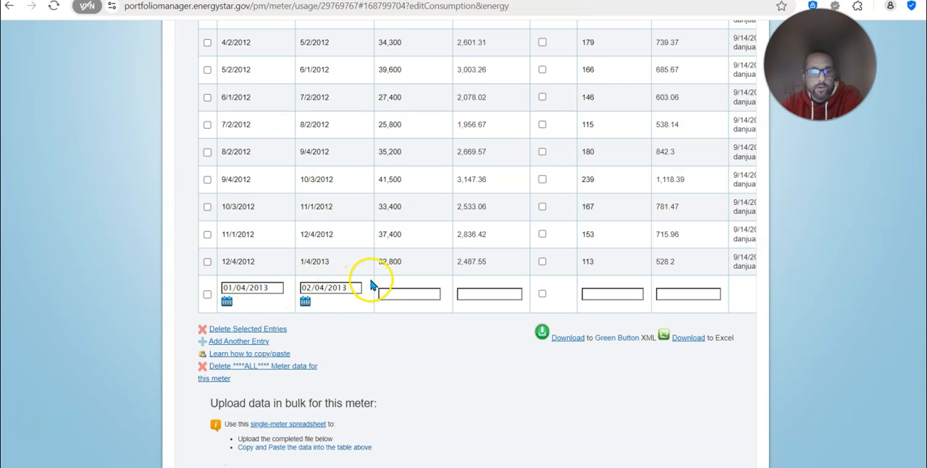
scroll(293, 293, up, 2)
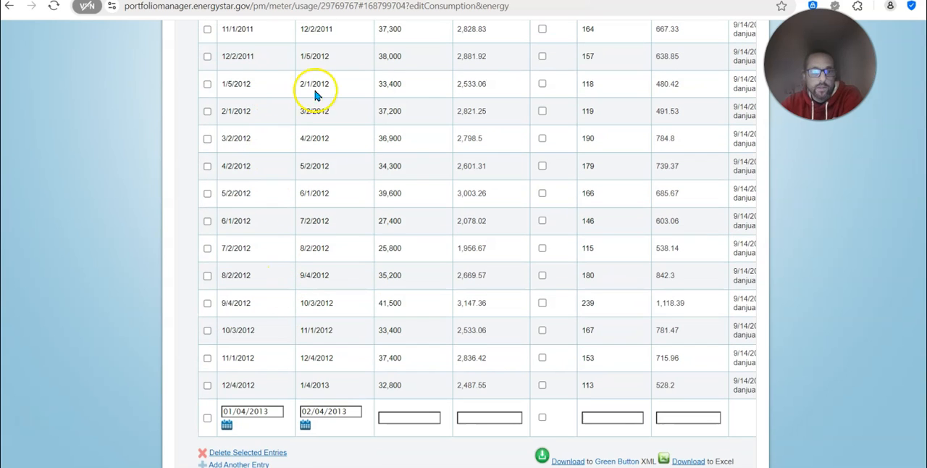
click(395, 418)
text(33400)
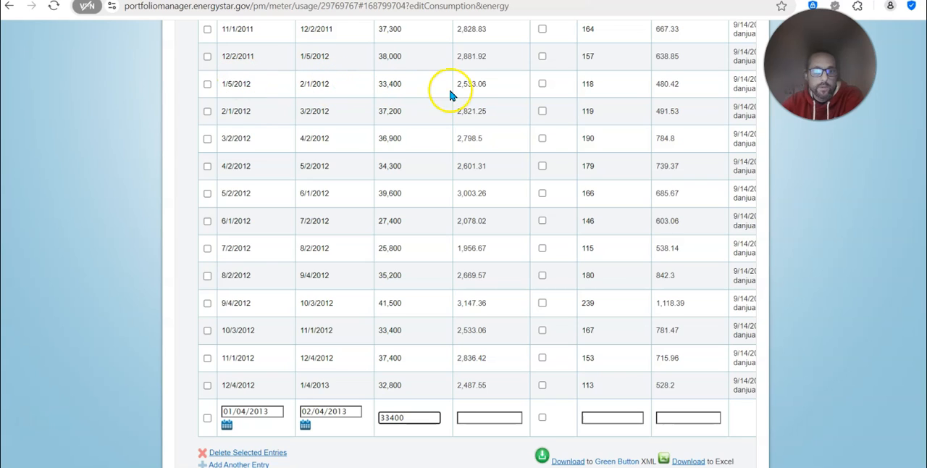
click(502, 418)
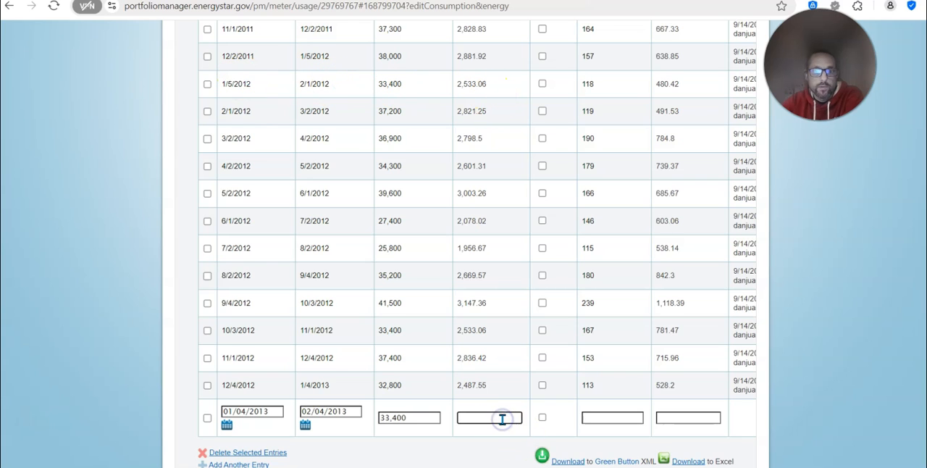
text(2533.06)
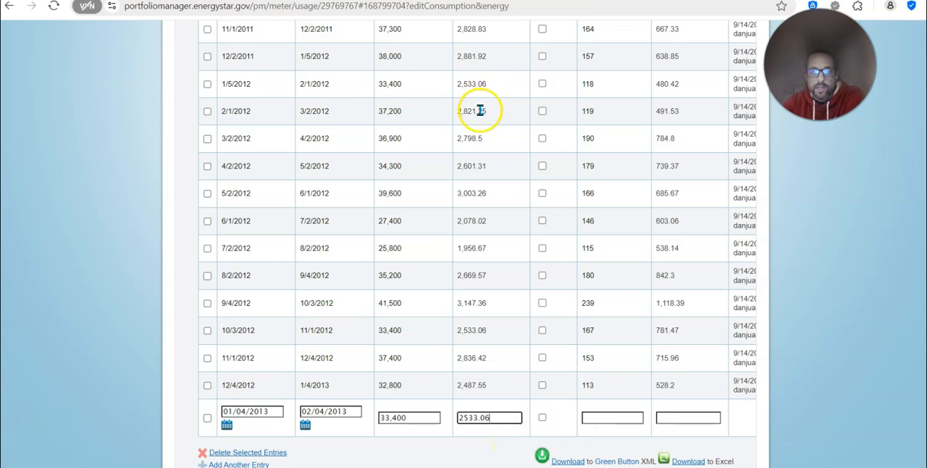
click(625, 420)
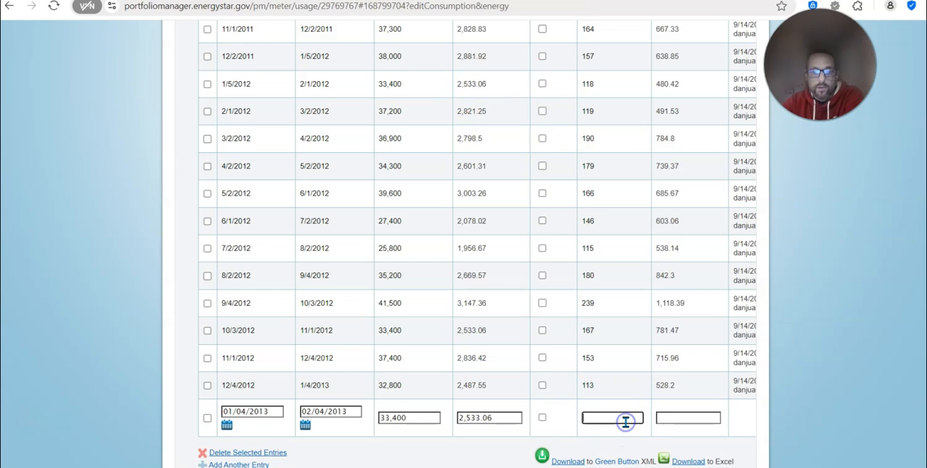
click(680, 416)
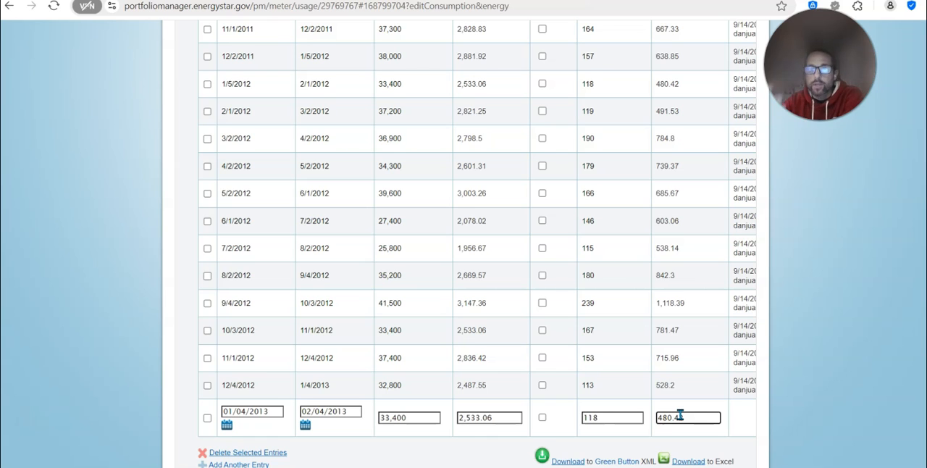
text(480.42)
Review the Electric Grid Meter's monthly bill entries, including the newly added last row
scroll(572, 428, down, 1)
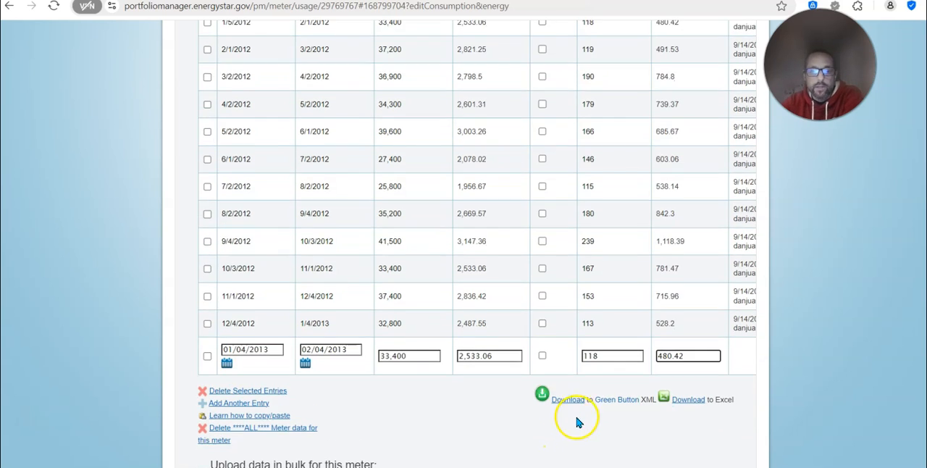
scroll(503, 408, up, 1)
scroll(507, 405, down, 2)
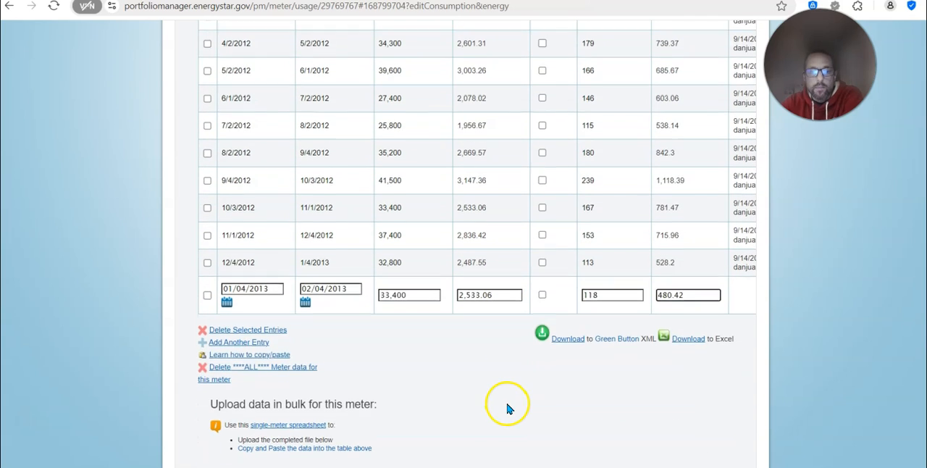
scroll(509, 409, up, 11)
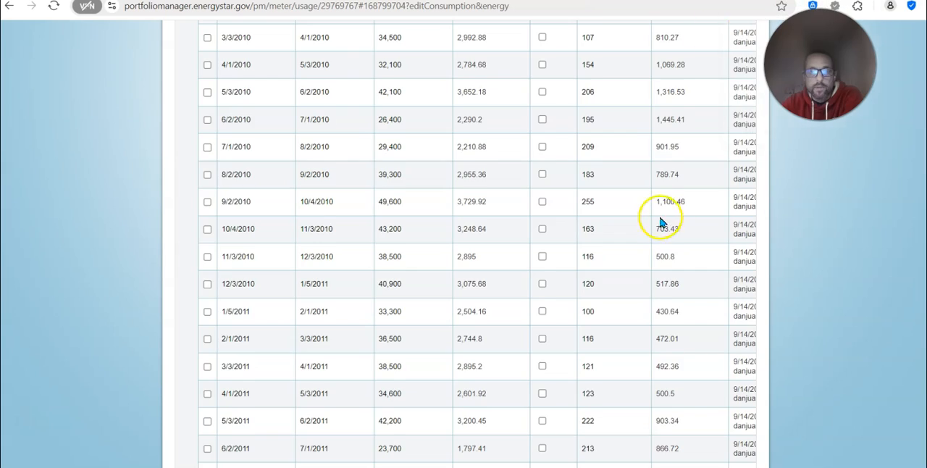
scroll(654, 236, down, 12)
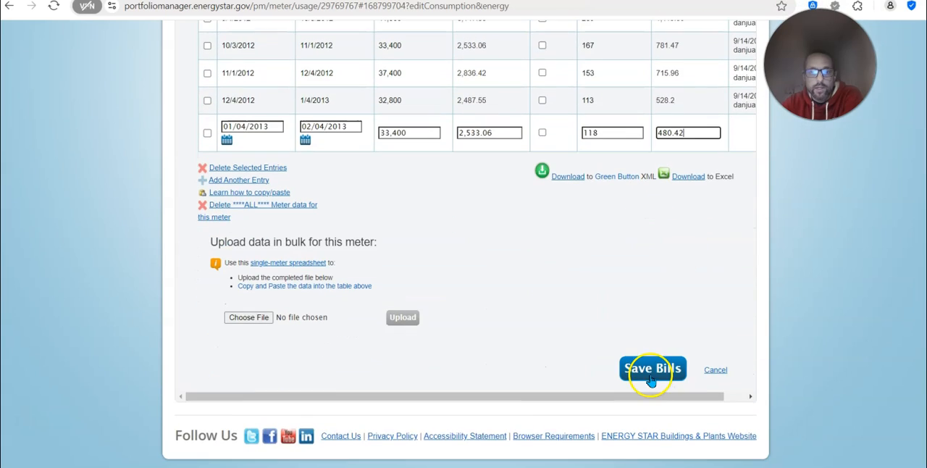
scroll(705, 290, up, 10)
scroll(695, 266, up, 4)
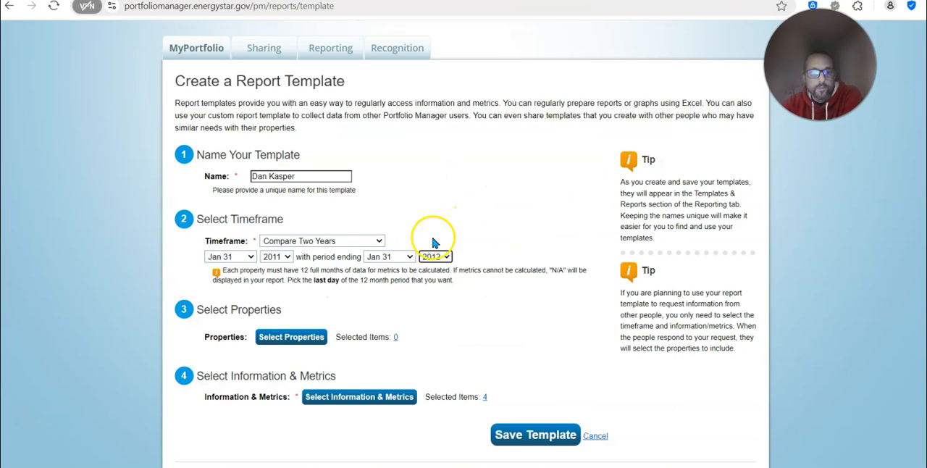
Select the first-listed K-12 School property for the report template and apply the selection
click(275, 346)
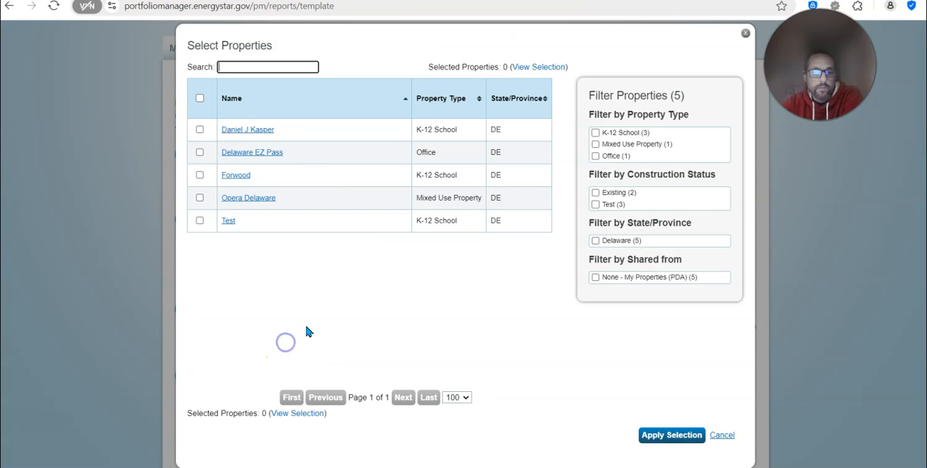
click(200, 129)
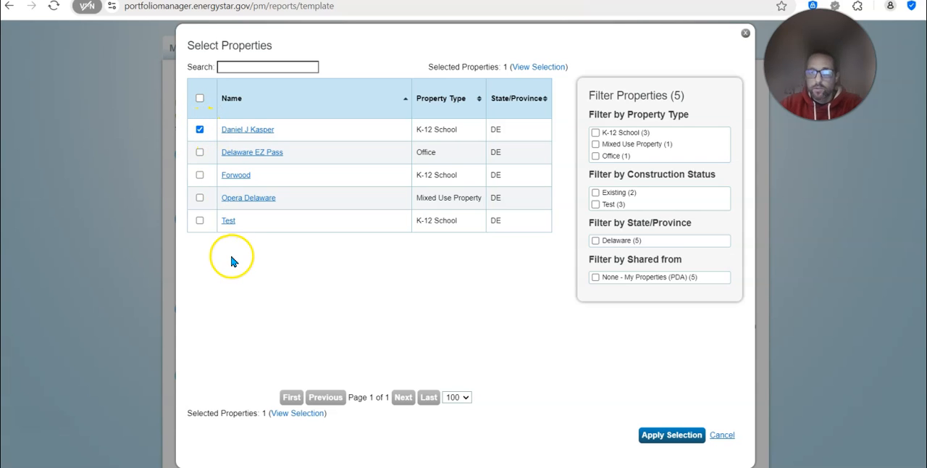
click(657, 433)
scroll(445, 326, down, 1)
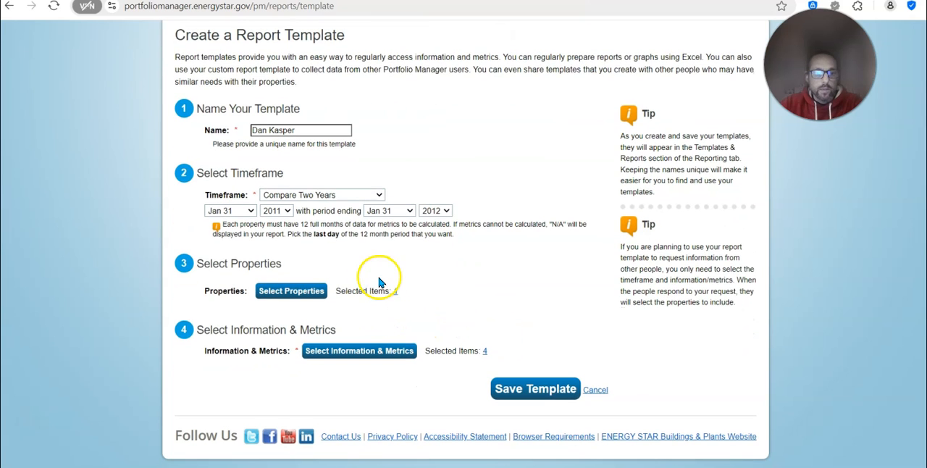
click(523, 291)
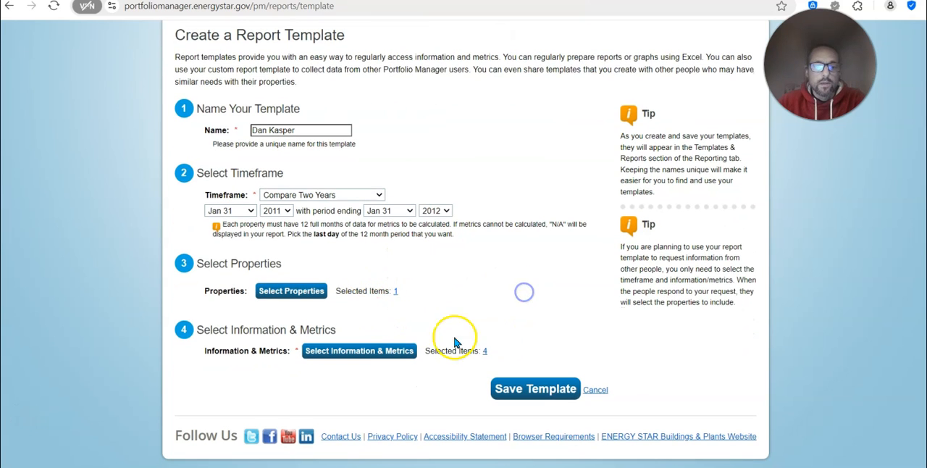
click(449, 323)
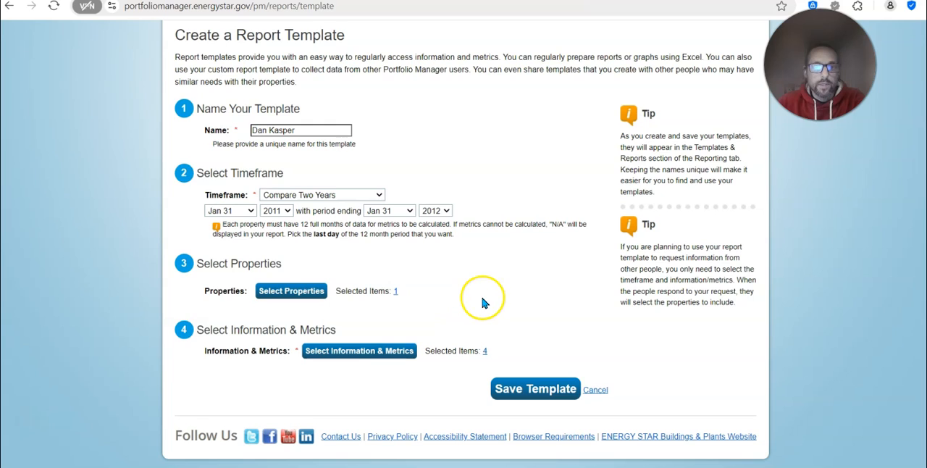
Add Address 1, City, County, State/Province, Postal Code and Property GFA - Self-Reported (ft²) to the template's information and metrics
click(360, 351)
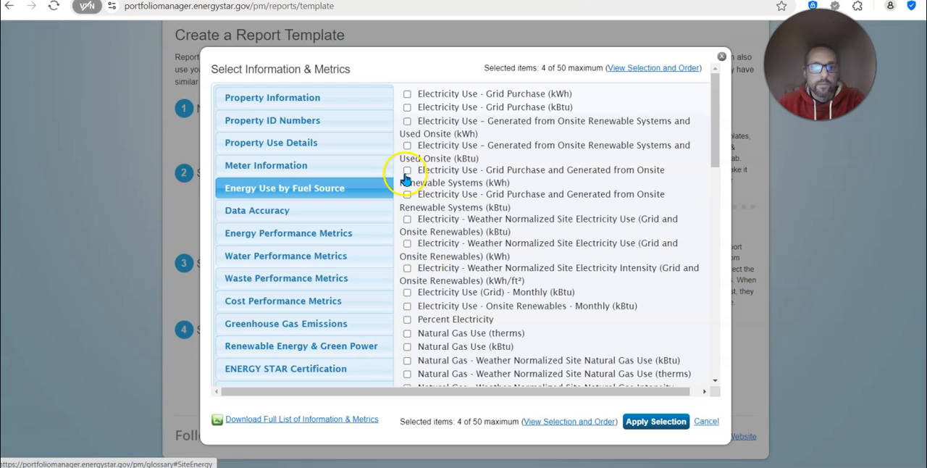
click(294, 99)
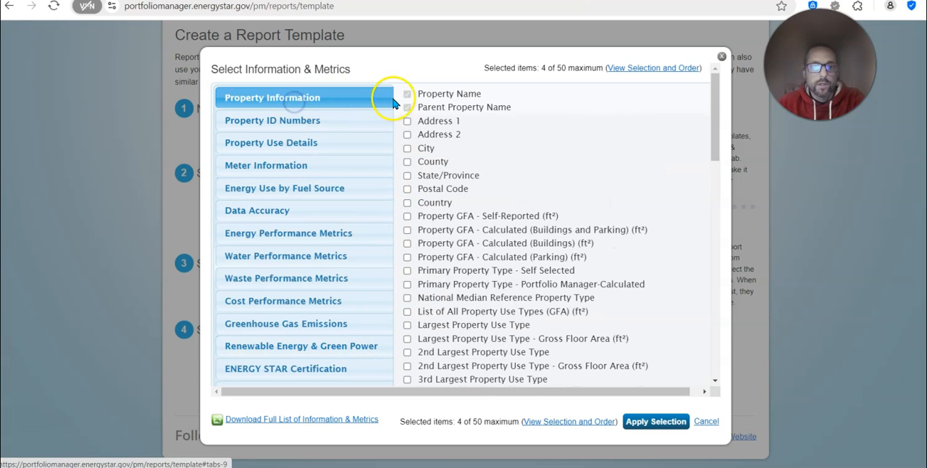
click(408, 121)
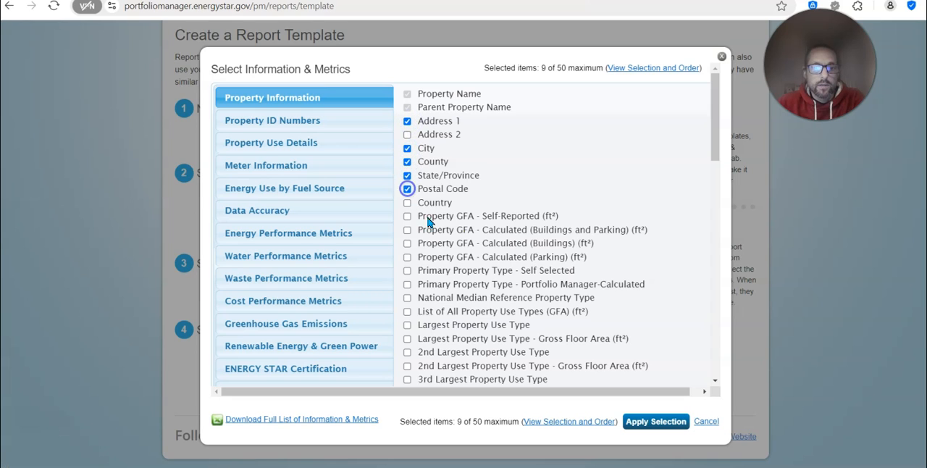
mouse_move(440, 231)
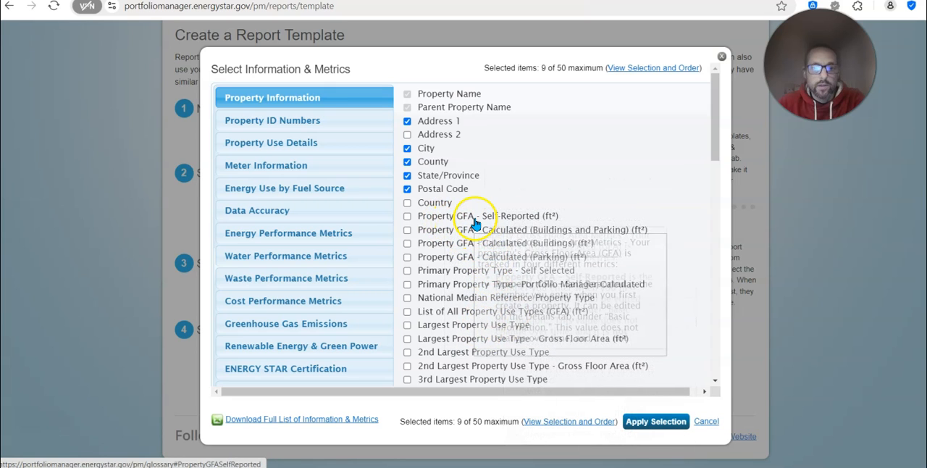
click(407, 216)
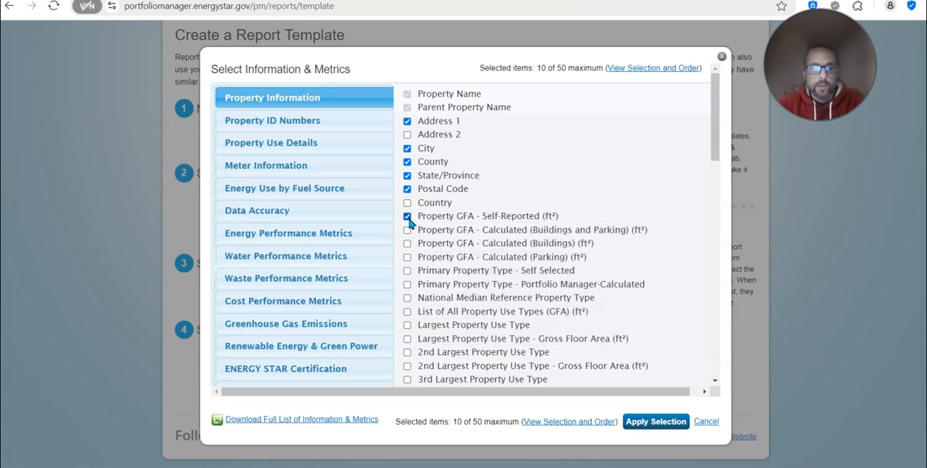
mouse_move(481, 281)
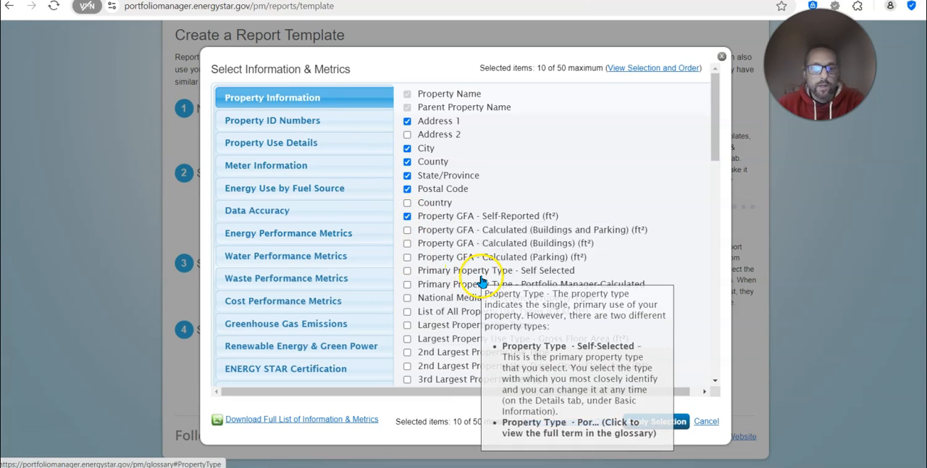
Add the energy performance metrics ENERGY STAR Score, Site EUI, Source EUI, Weather Normalized Site Energy Use and Weather Normalized Source Energy Use
click(287, 230)
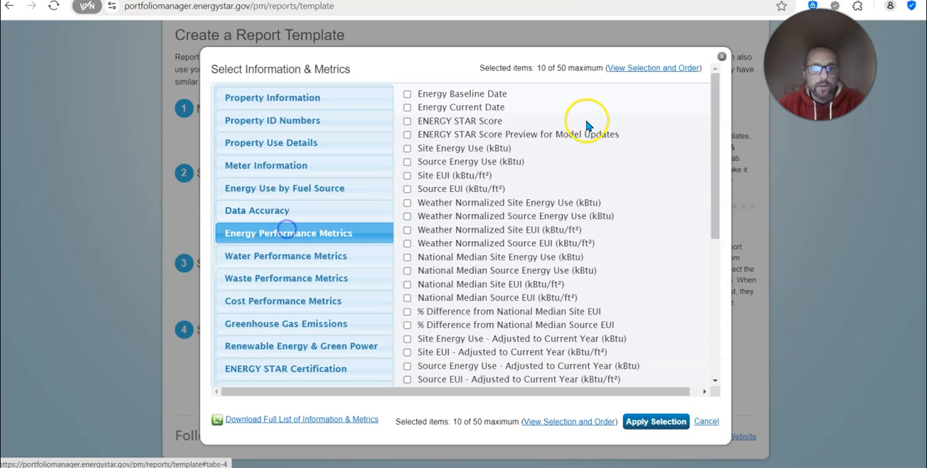
mouse_move(484, 102)
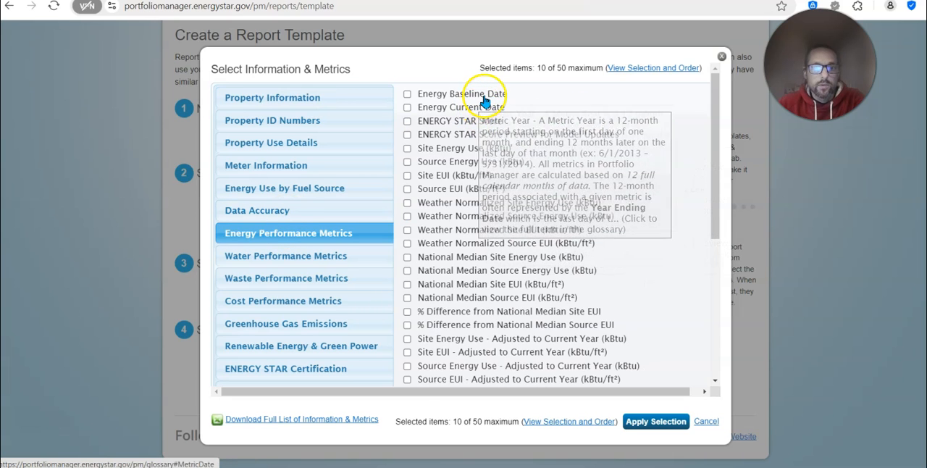
click(410, 124)
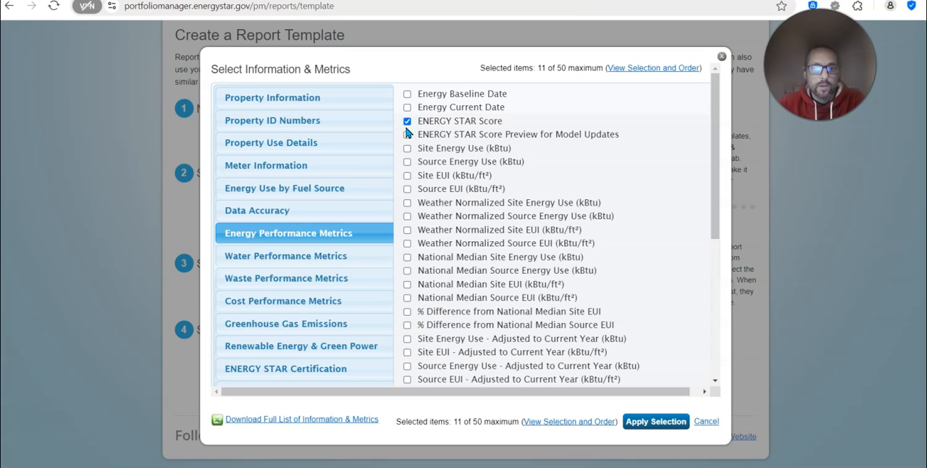
click(407, 176)
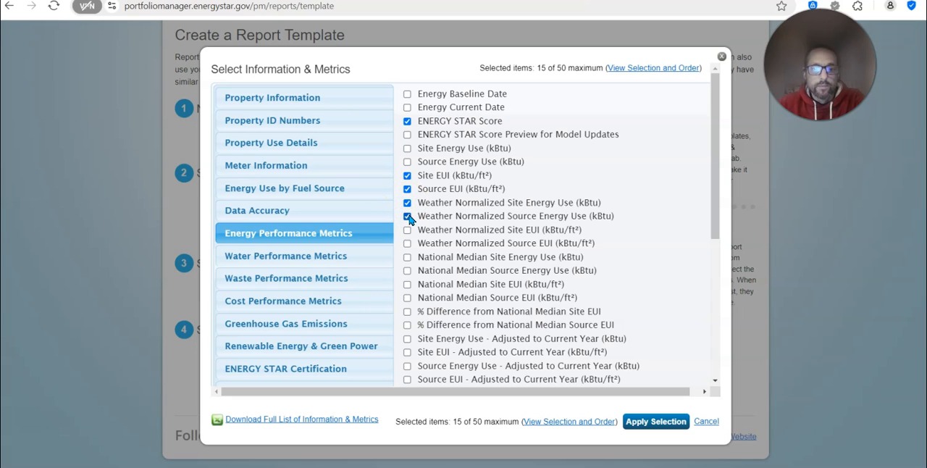
Check the remaining metric categories without adding more, apply the metric selection and save the report template
scroll(410, 219, down, 1)
scroll(410, 219, down, 2)
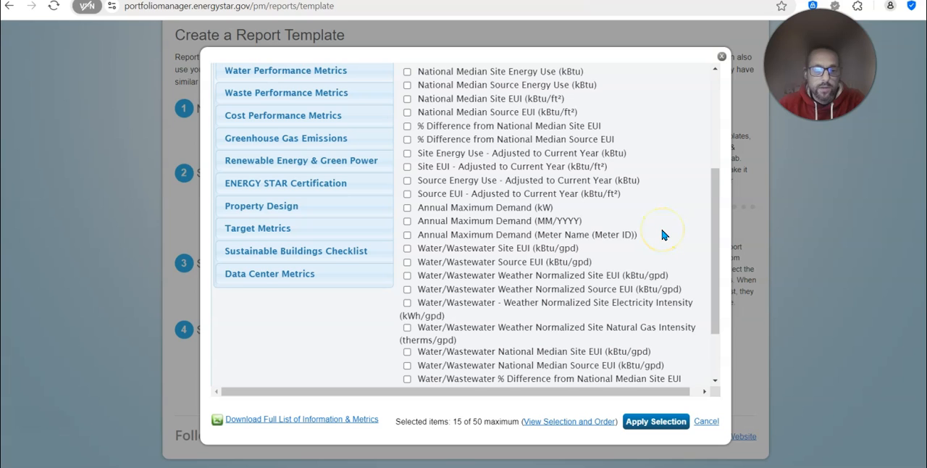
scroll(661, 235, down, 1)
scroll(663, 229, up, 2)
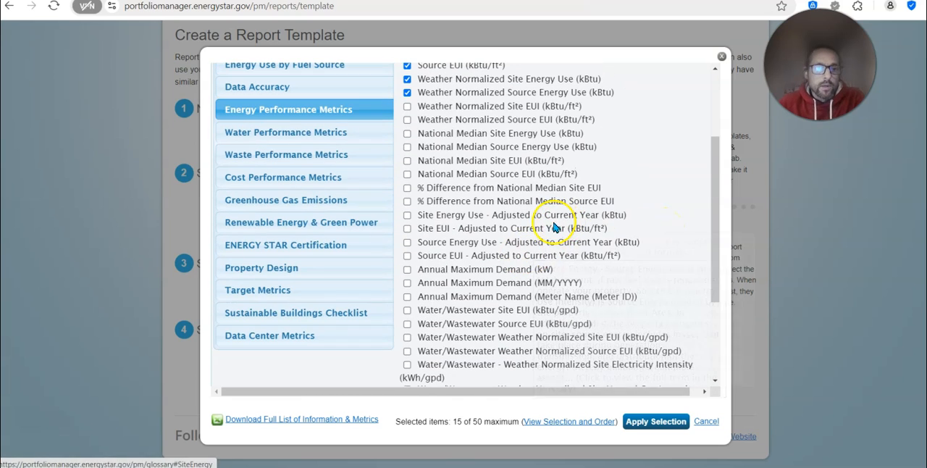
click(289, 246)
scroll(442, 207, up, 2)
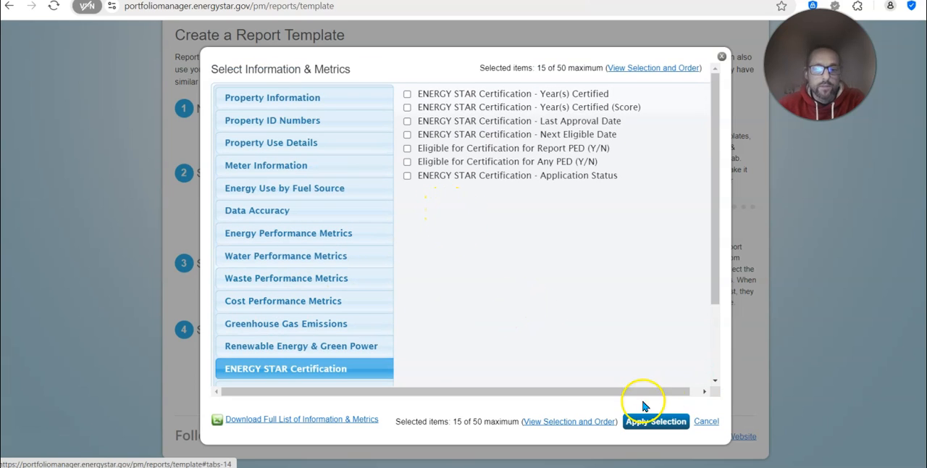
click(655, 421)
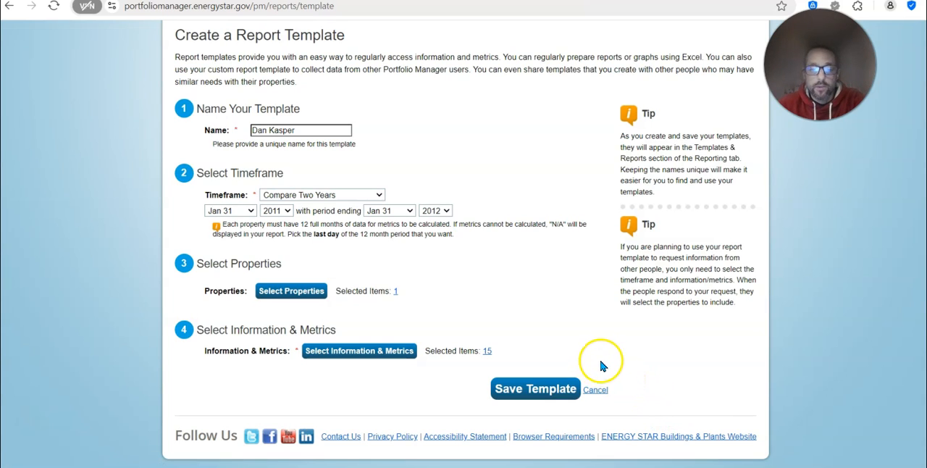
click(538, 387)
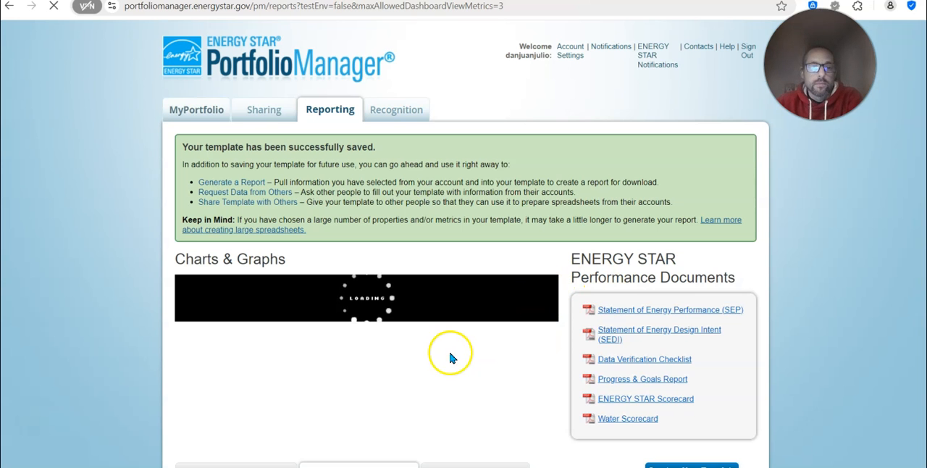
Generate a new report from the newly saved template and refresh the reports page
scroll(797, 338, down, 1)
scroll(797, 338, down, 3)
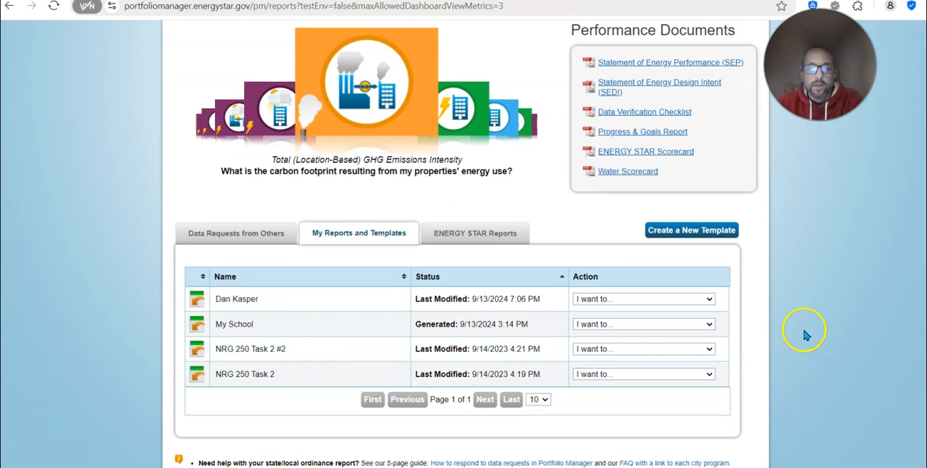
click(625, 299)
click(621, 319)
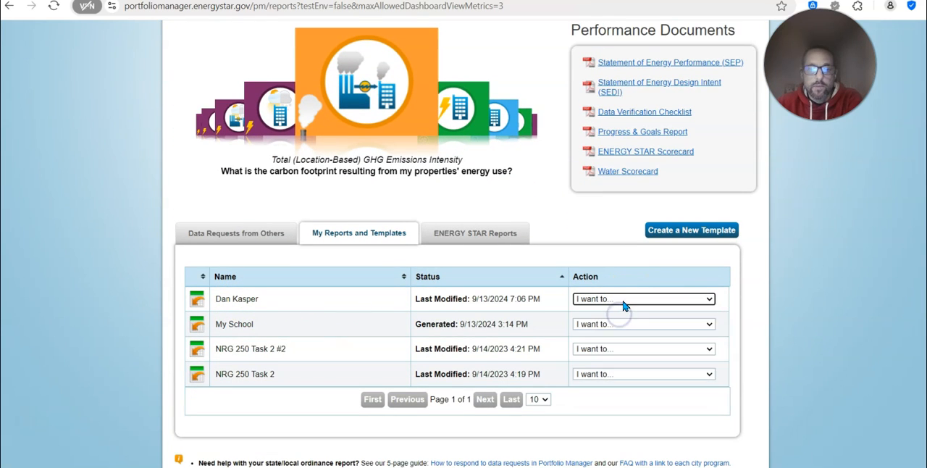
click(623, 301)
click(621, 319)
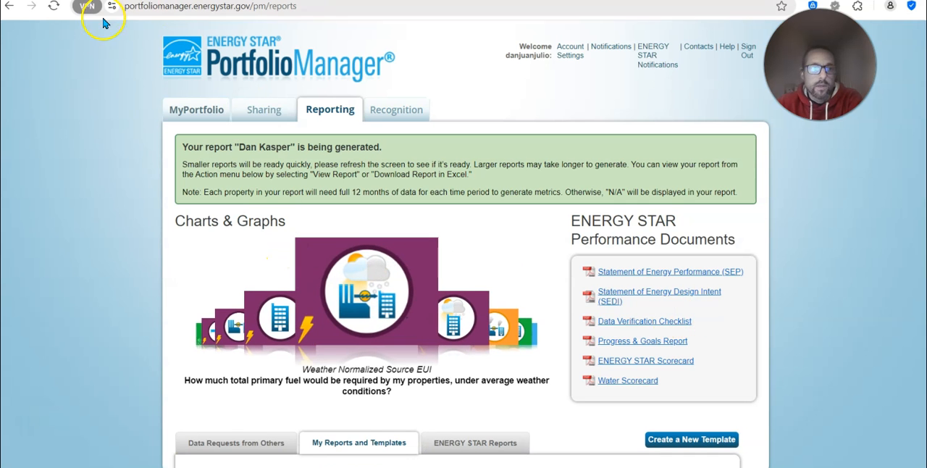
scroll(126, 145, down, 1)
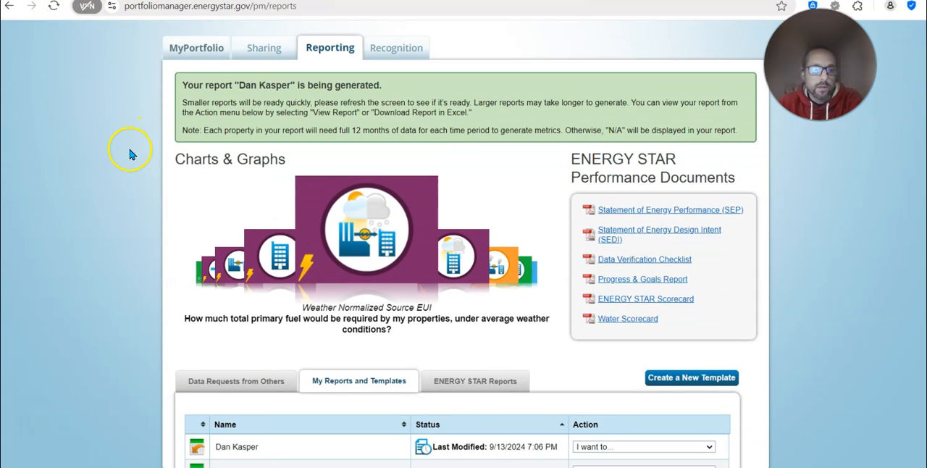
click(54, 6)
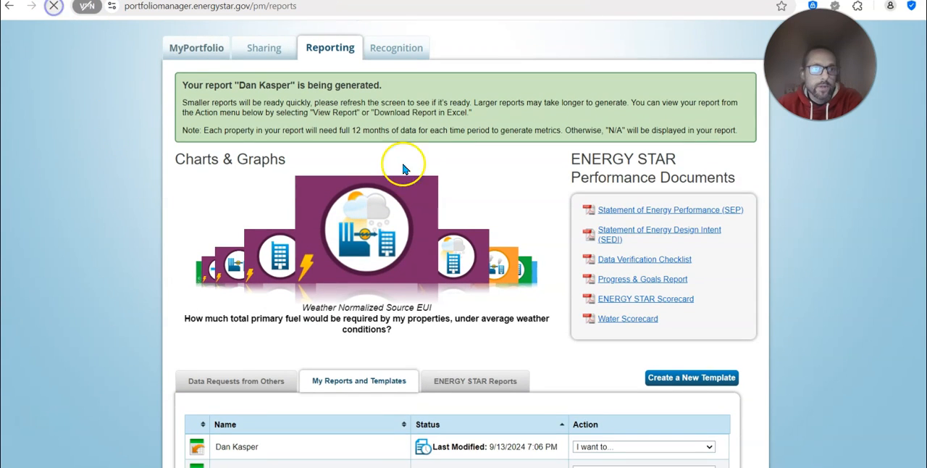
Open the current report of the new template and examine its Information and Metrics table
scroll(542, 294, down, 1)
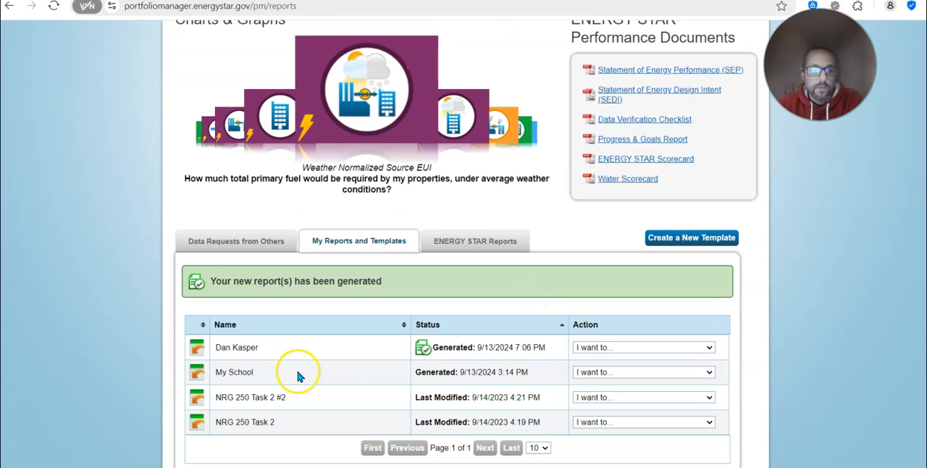
click(594, 348)
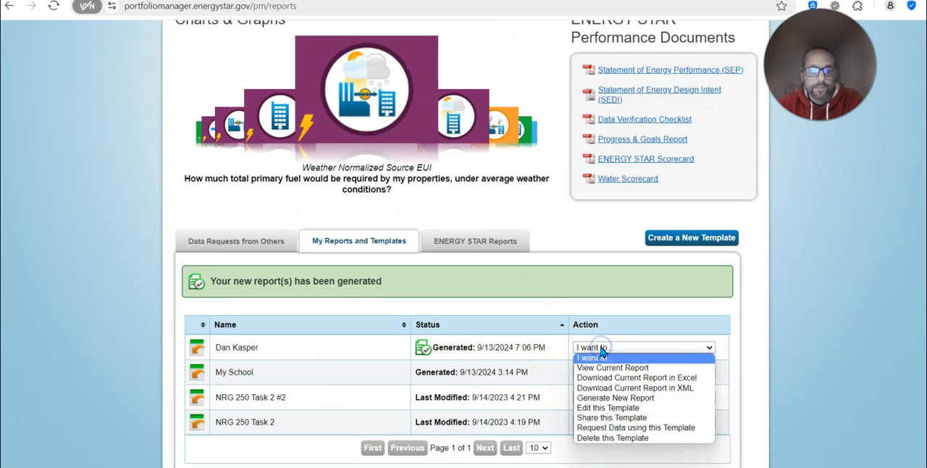
click(604, 368)
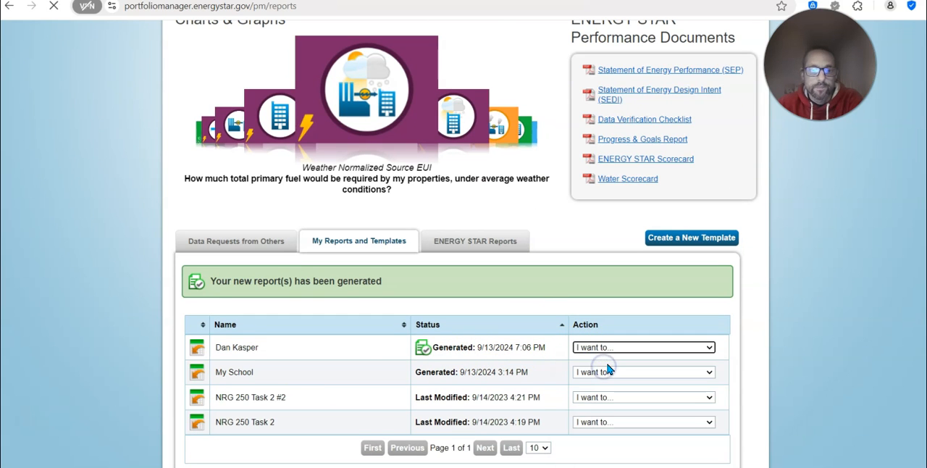
scroll(558, 304, down, 1)
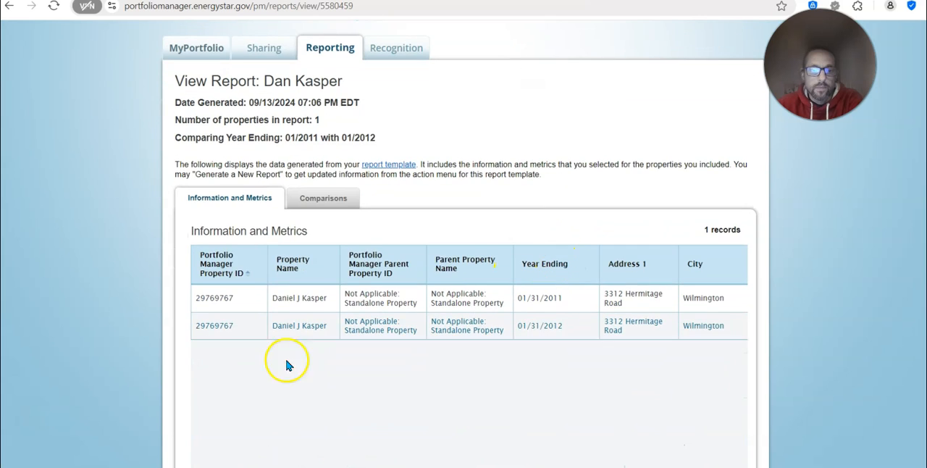
scroll(689, 376, down, 1)
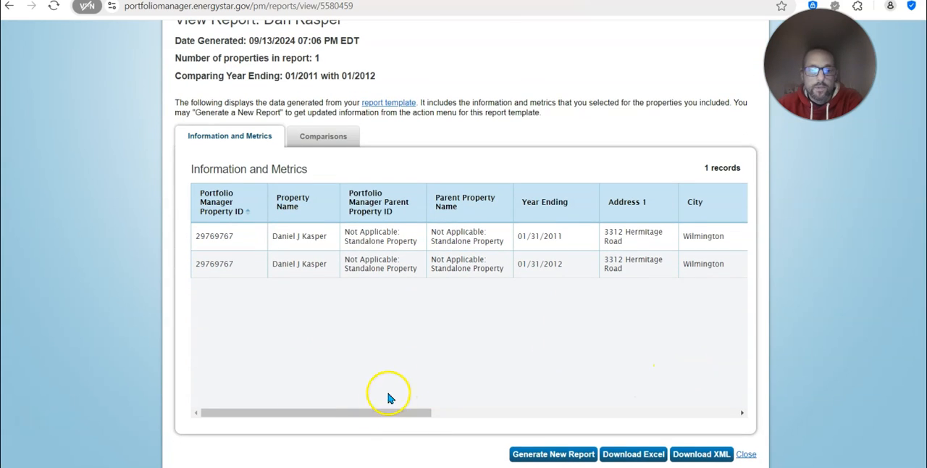
Examine both years' ENERGY STAR Score, EUI and weather normalized energy use columns in the report's Information and Metrics table
drag(354, 418, 639, 415)
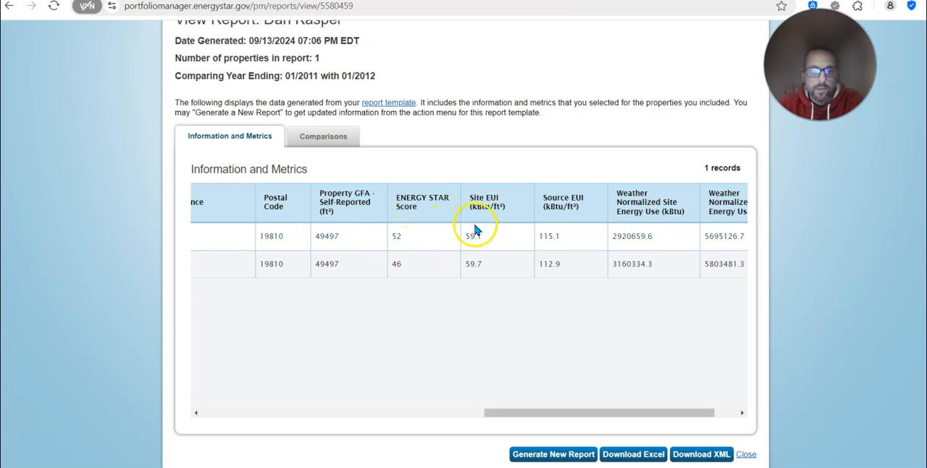
drag(545, 415, 589, 408)
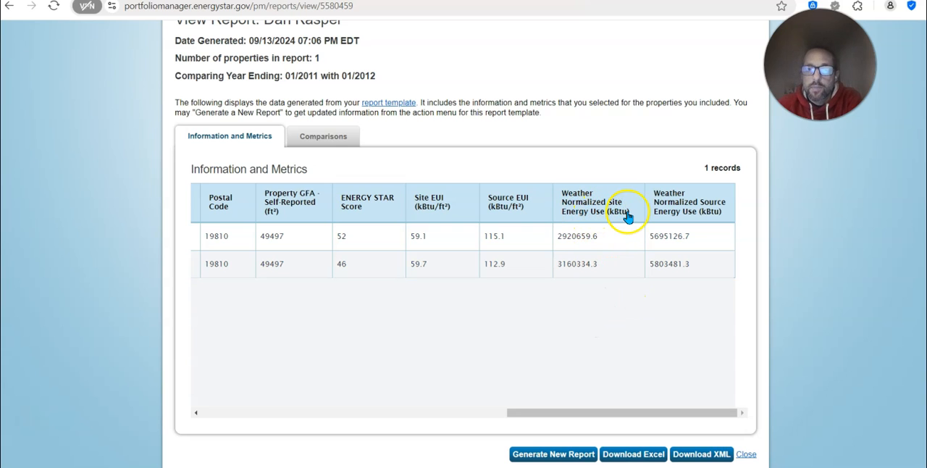
scroll(635, 327, up, 2)
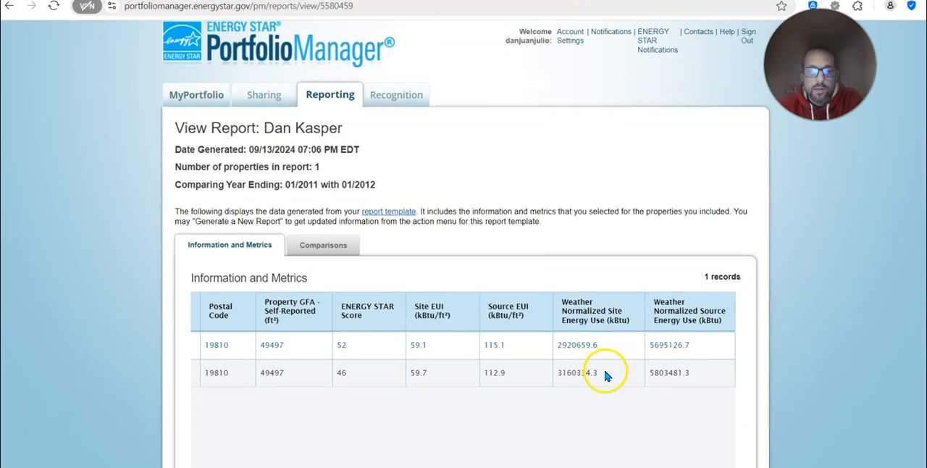
scroll(607, 375, down, 1)
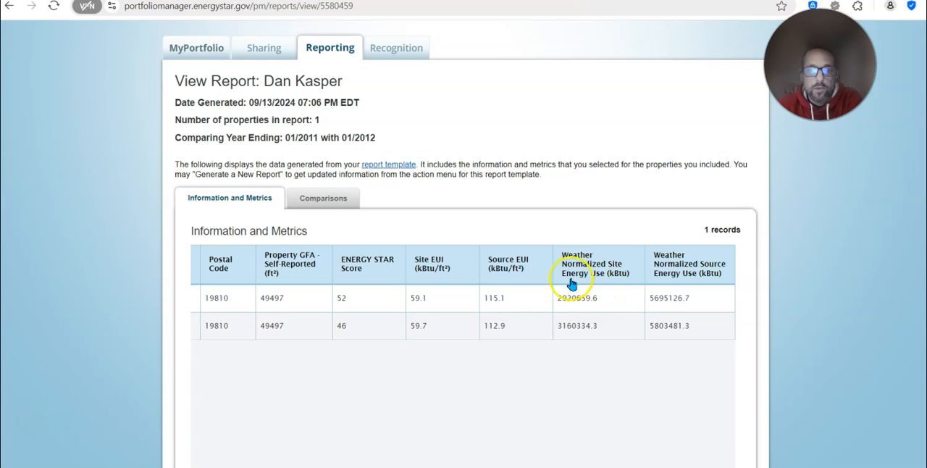
Return to the reports list and open the template of the report just viewed for editing
scroll(585, 317, up, 1)
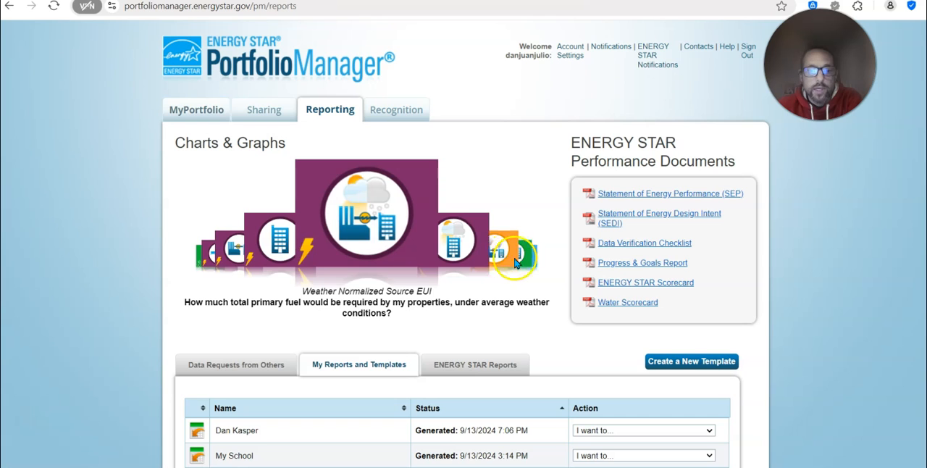
scroll(212, 367, down, 1)
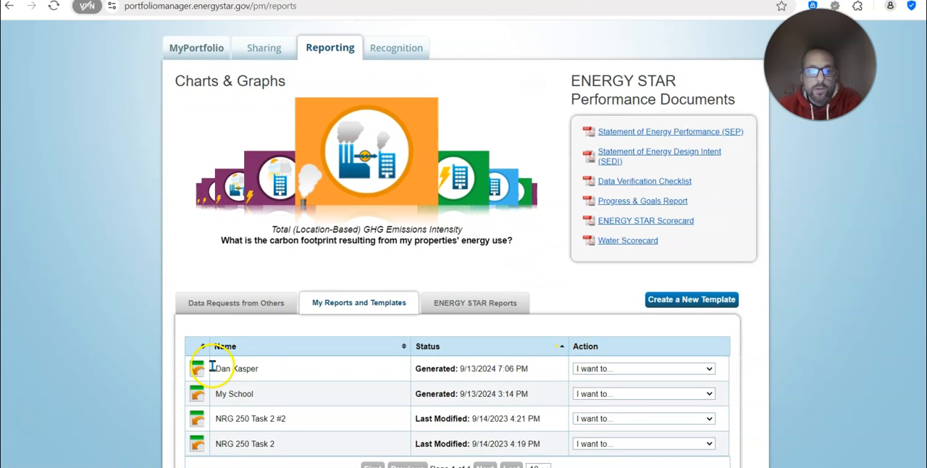
click(601, 369)
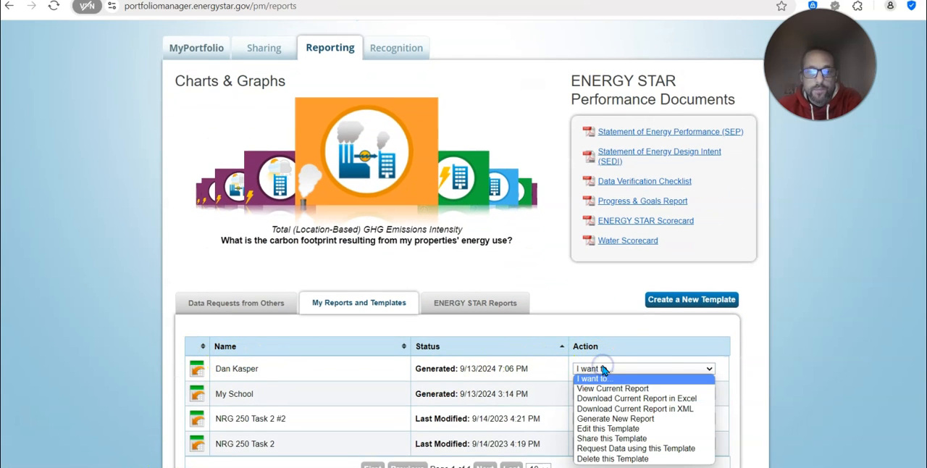
click(613, 430)
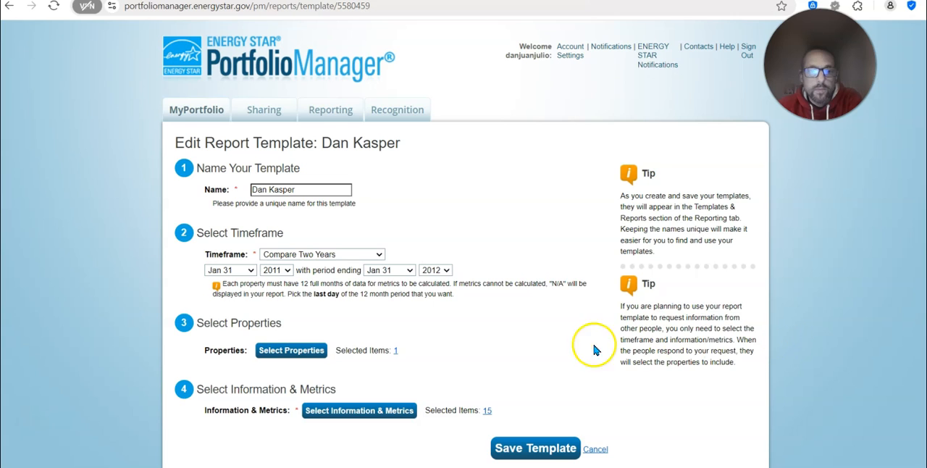
Replace the weather normalized site and source energy use metrics with Weather Normalized Site EUI and Weather Normalized Source EUI, and save the template
scroll(586, 359, down, 1)
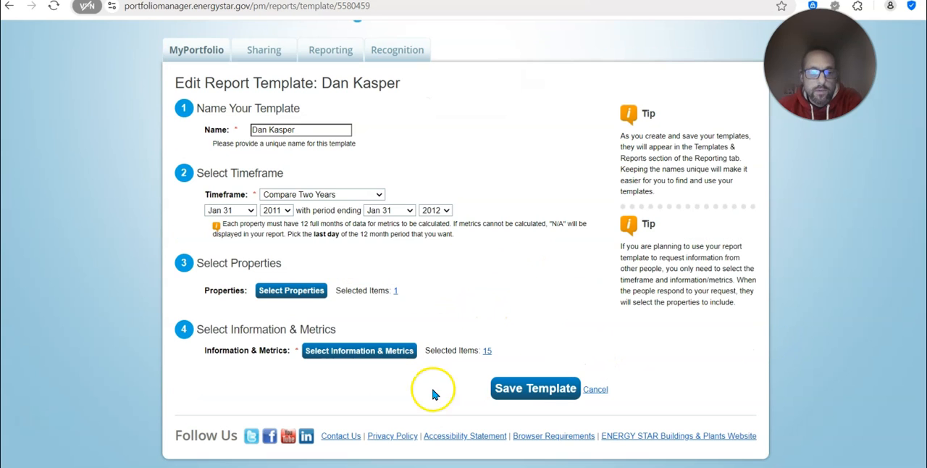
click(383, 353)
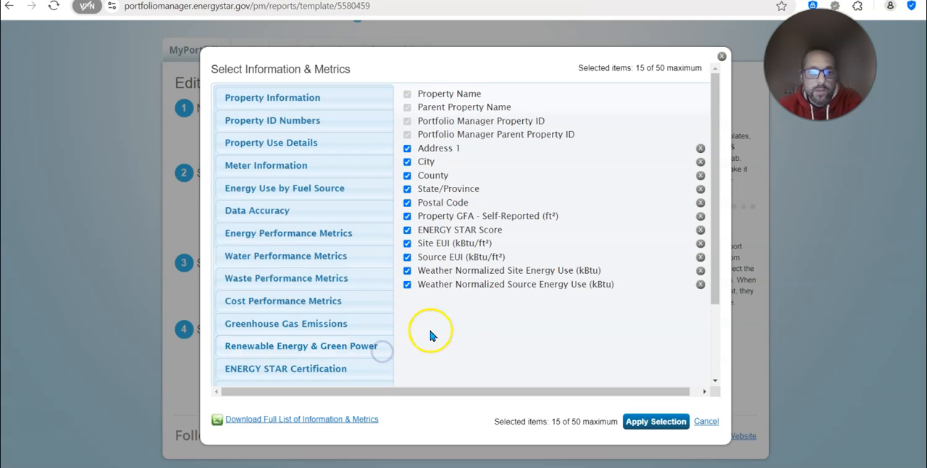
click(261, 235)
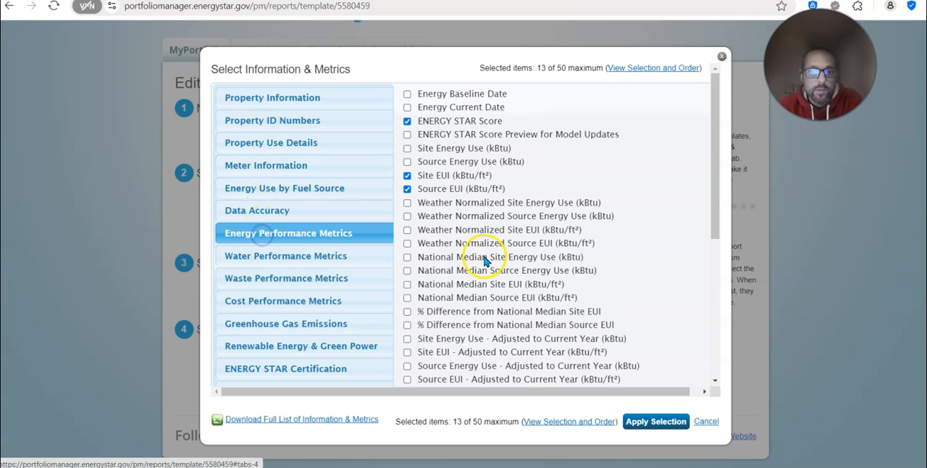
click(407, 230)
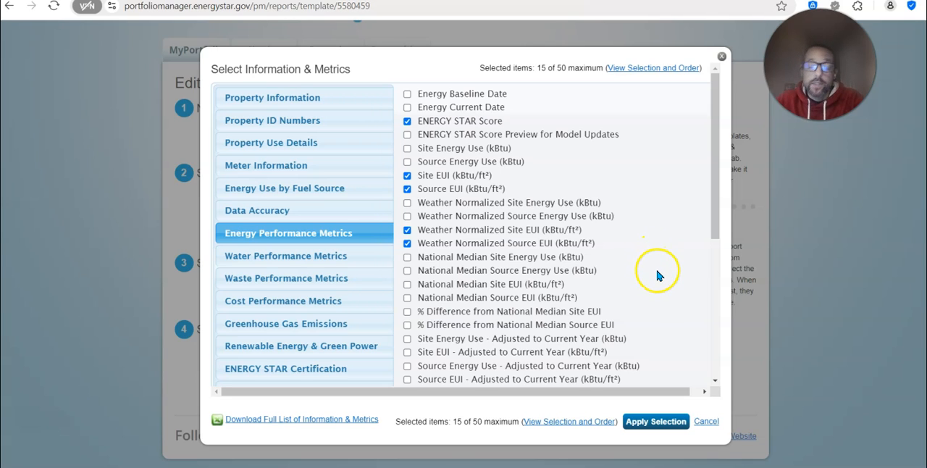
click(649, 425)
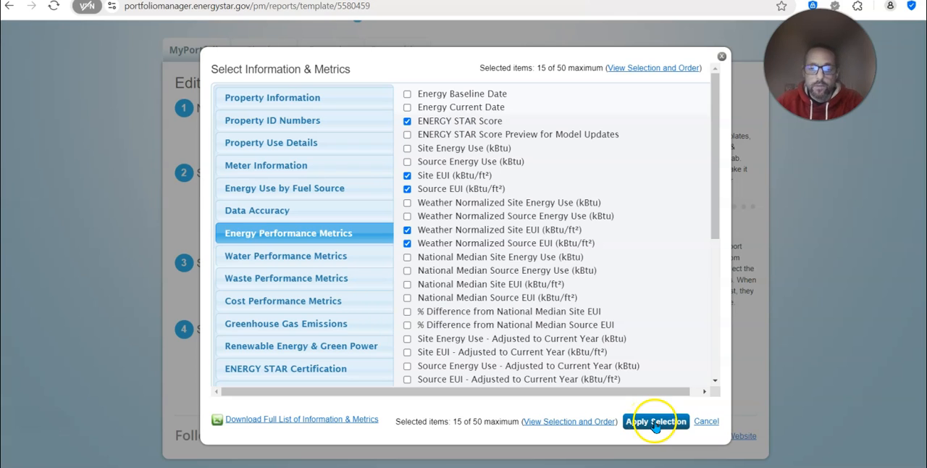
click(654, 423)
click(536, 388)
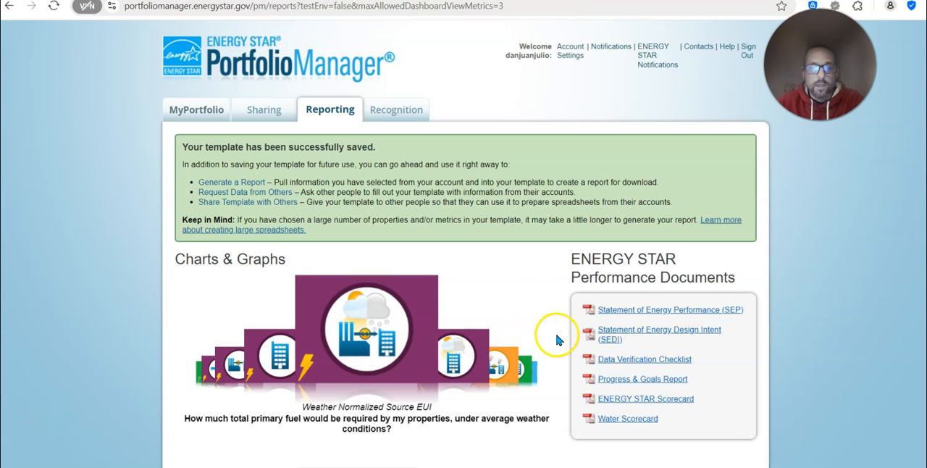
Generate a new report from the updated template and refresh the reports page
scroll(818, 391, down, 3)
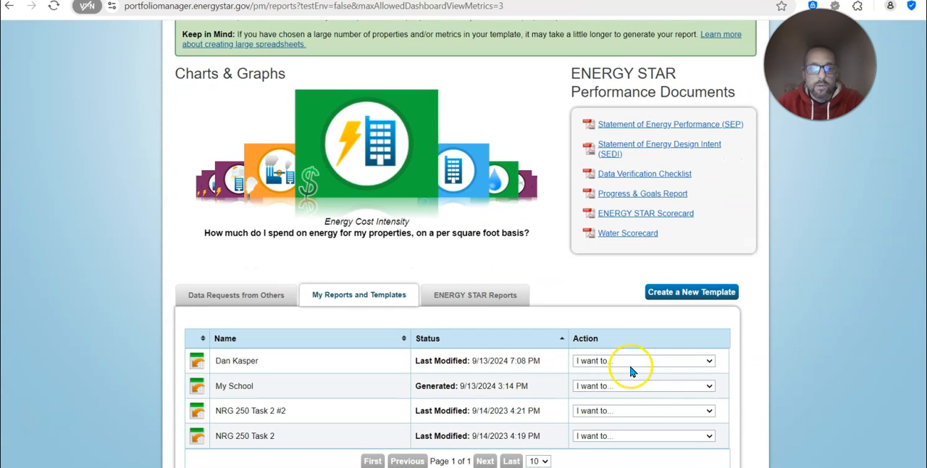
click(630, 360)
click(628, 381)
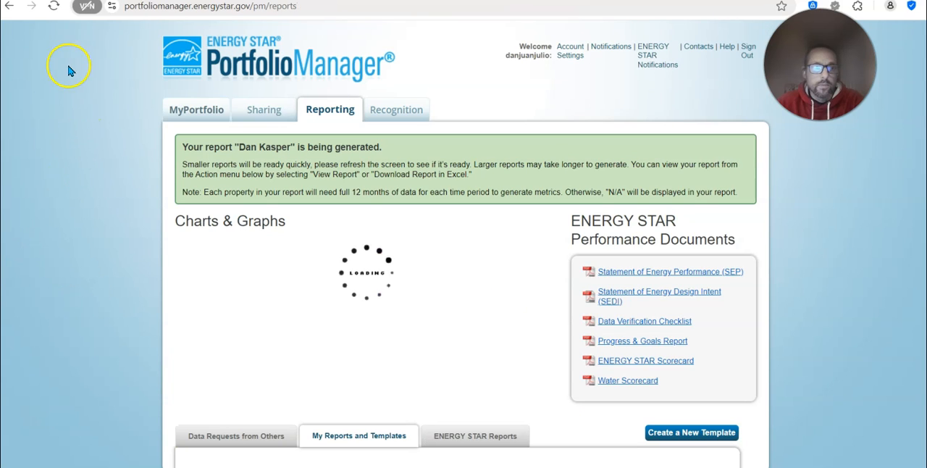
click(53, 7)
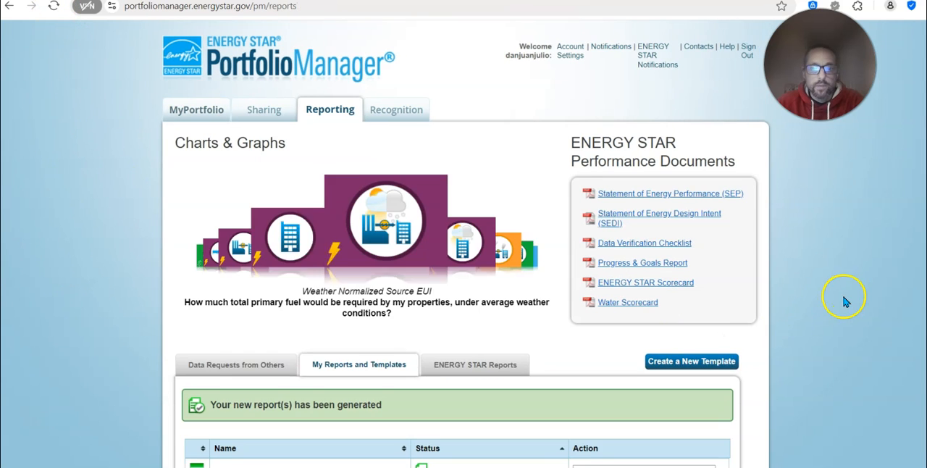
Open the regenerated report and compare both years' site, source and weather normalized EUI columns
scroll(813, 315, down, 4)
click(620, 286)
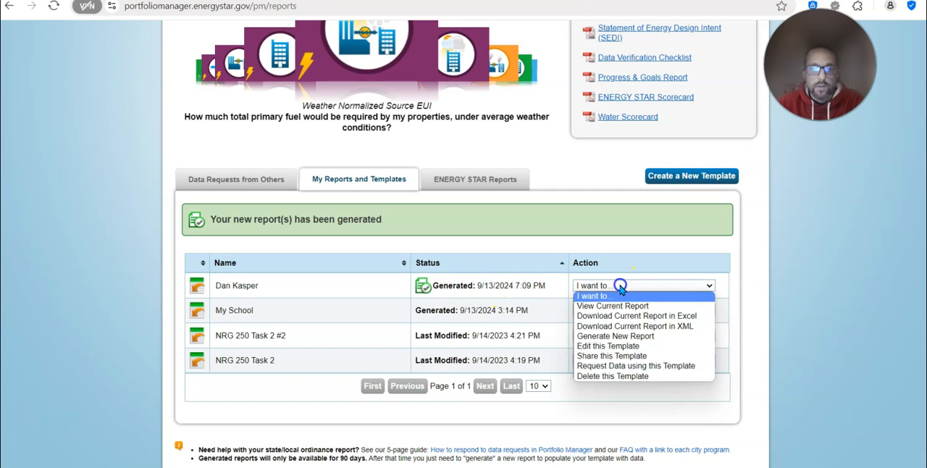
click(613, 305)
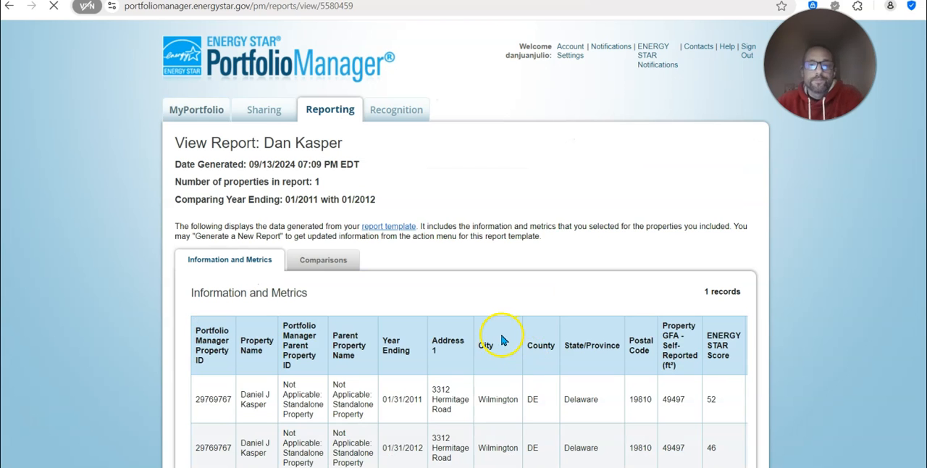
scroll(571, 319, down, 1)
scroll(571, 319, down, 2)
drag(404, 350, 721, 348)
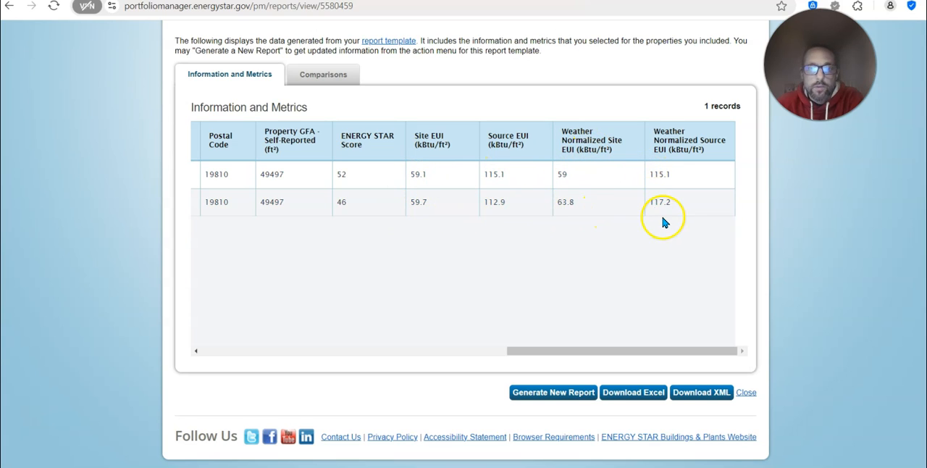
click(452, 309)
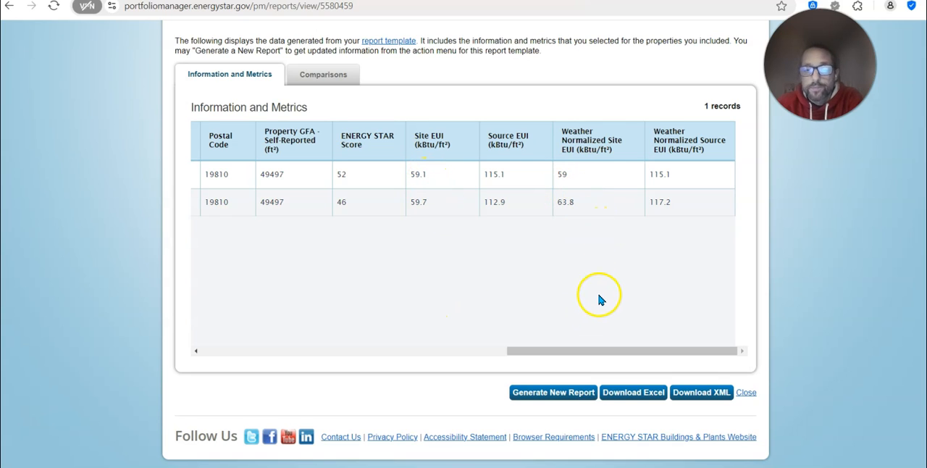
Download the two-year comparison report as an Excel file
scroll(600, 297, up, 2)
scroll(699, 314, down, 1)
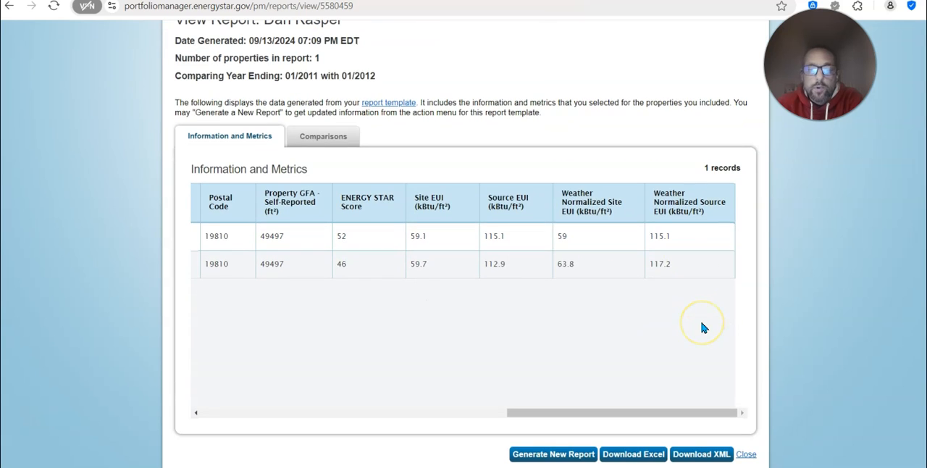
scroll(701, 327, down, 1)
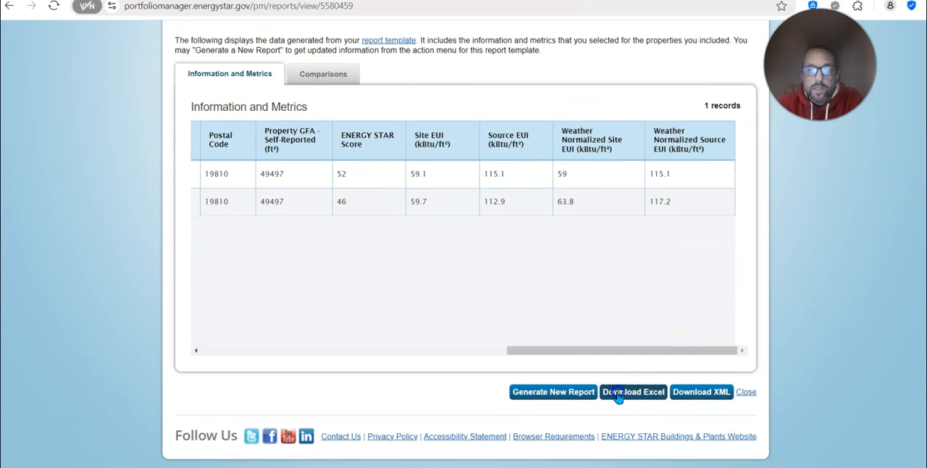
click(617, 397)
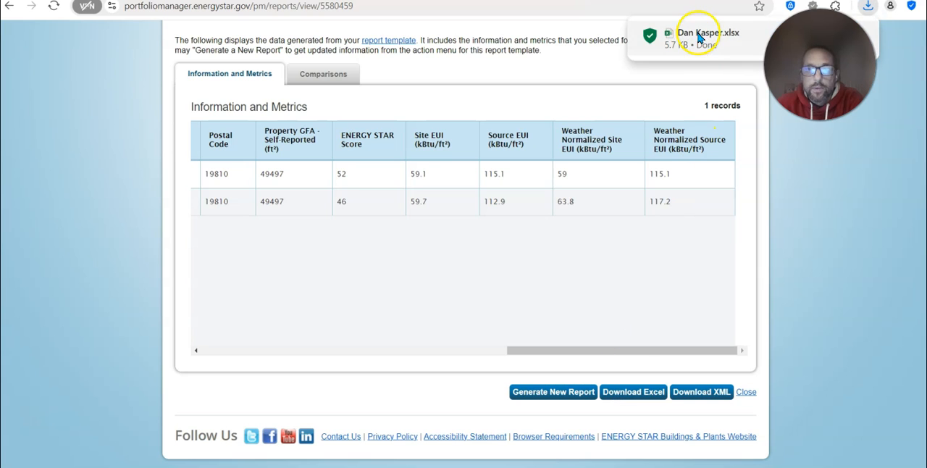
Return to the reporting overview and show the list of standard ENERGY STAR reports
scroll(848, 324, up, 2)
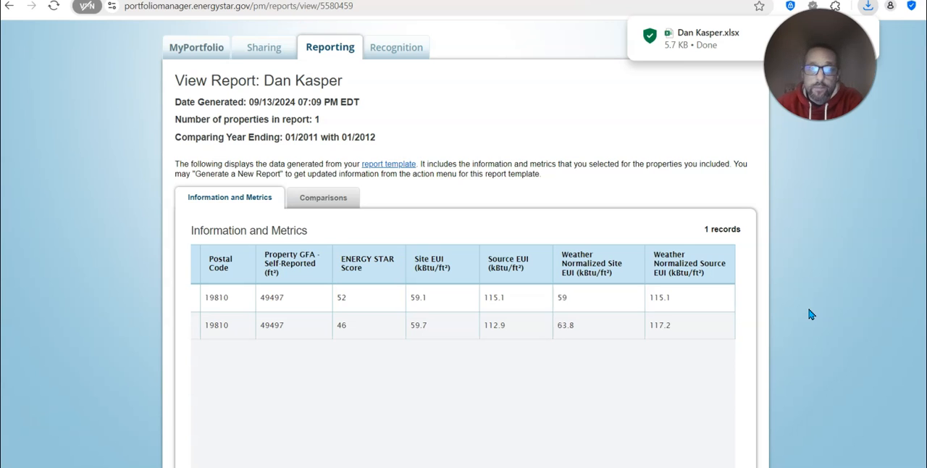
scroll(802, 303, up, 2)
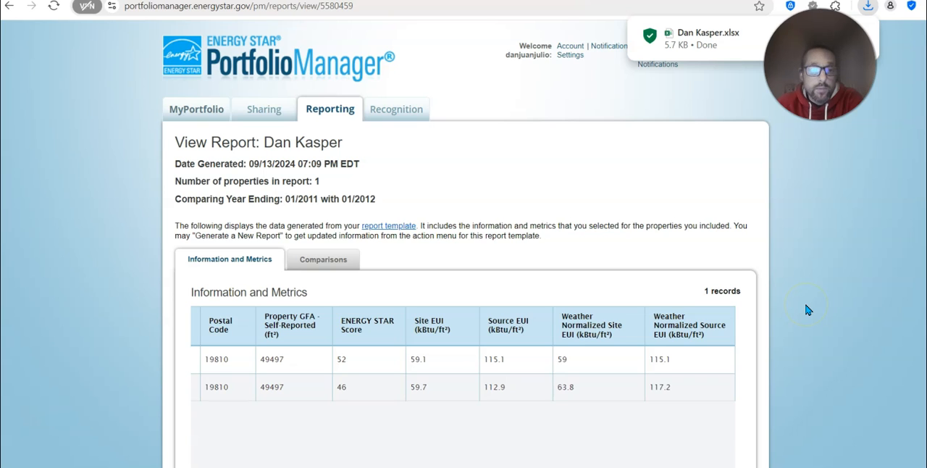
click(330, 113)
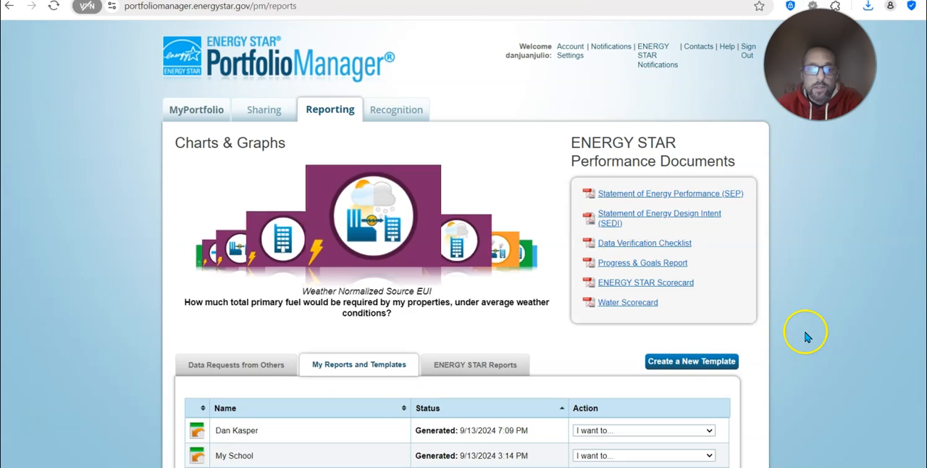
scroll(797, 333, down, 1)
scroll(795, 333, down, 2)
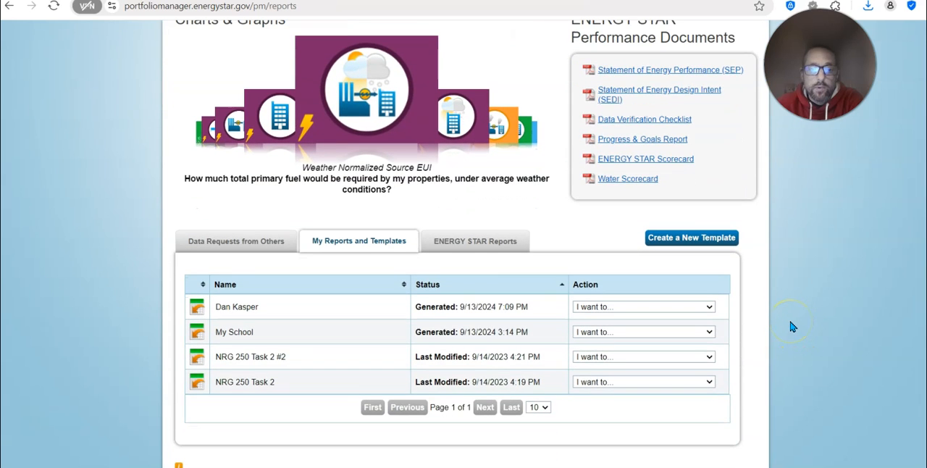
click(449, 247)
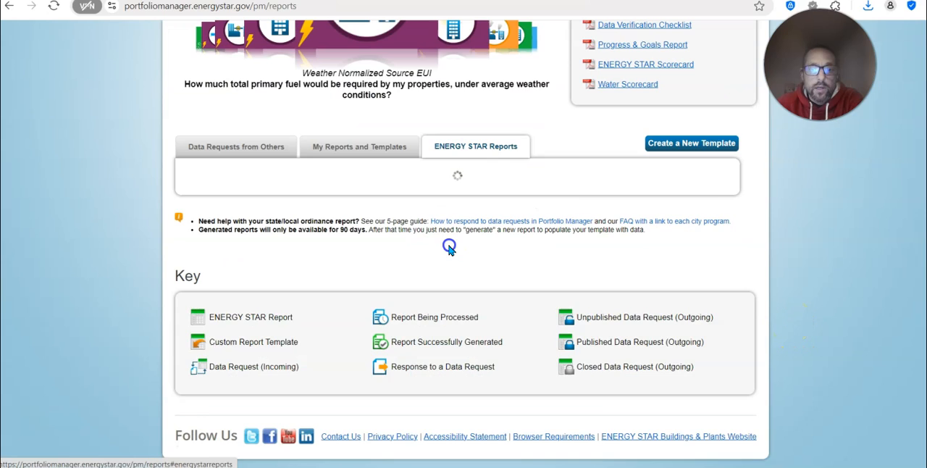
scroll(799, 303, down, 2)
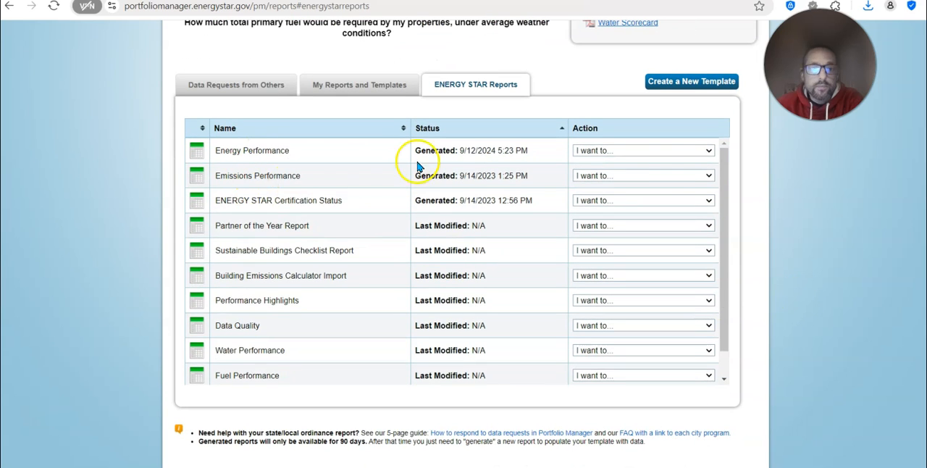
Generate a new Energy Performance report and refresh the reports page
click(612, 152)
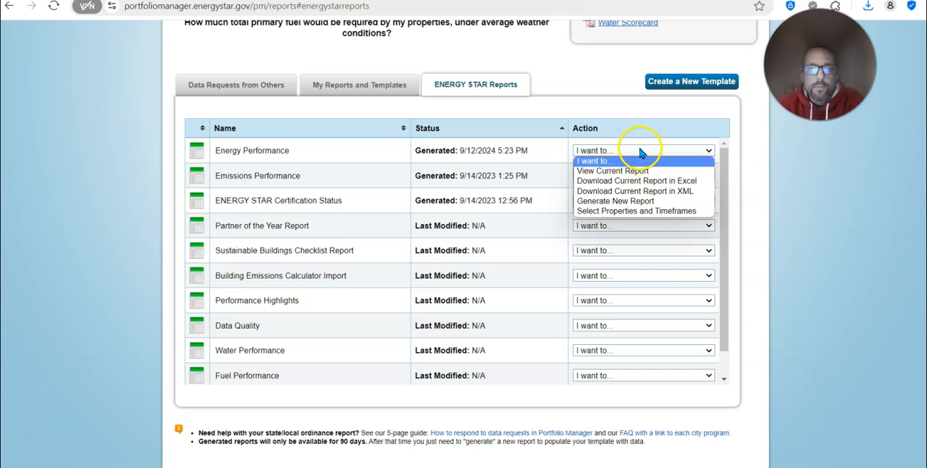
click(630, 207)
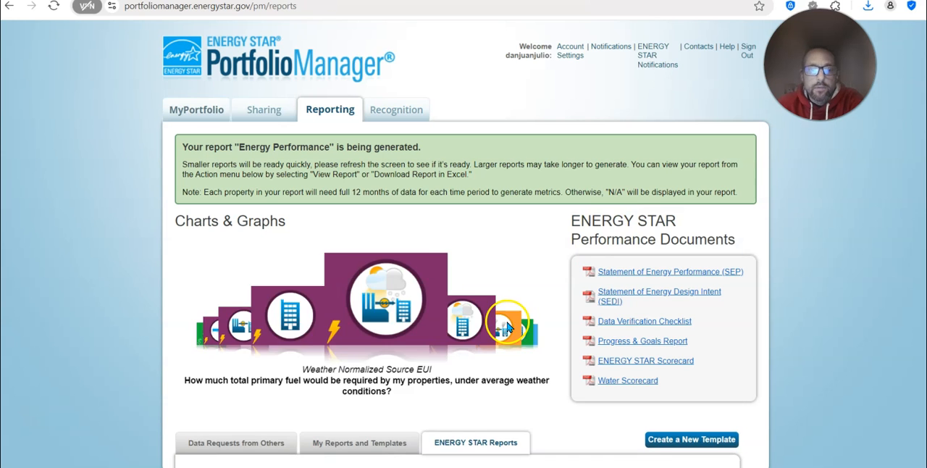
click(47, 10)
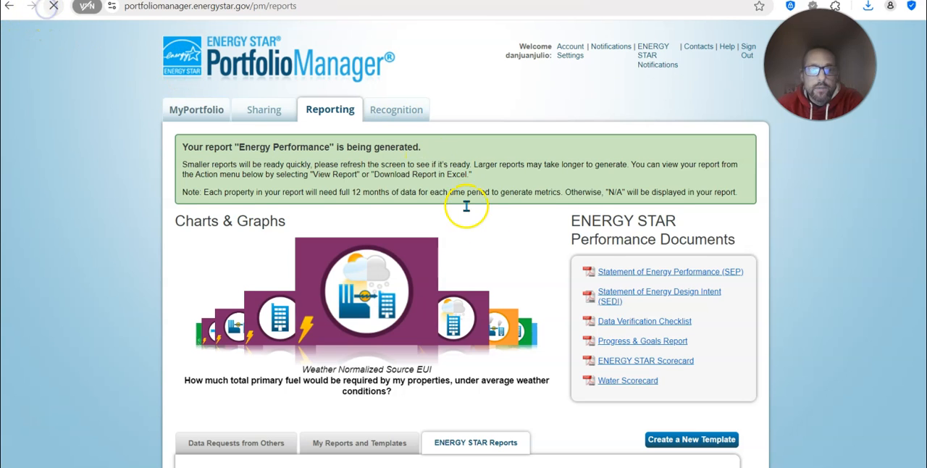
Open the current Energy Performance report and look over its information and metrics table
scroll(553, 286, down, 3)
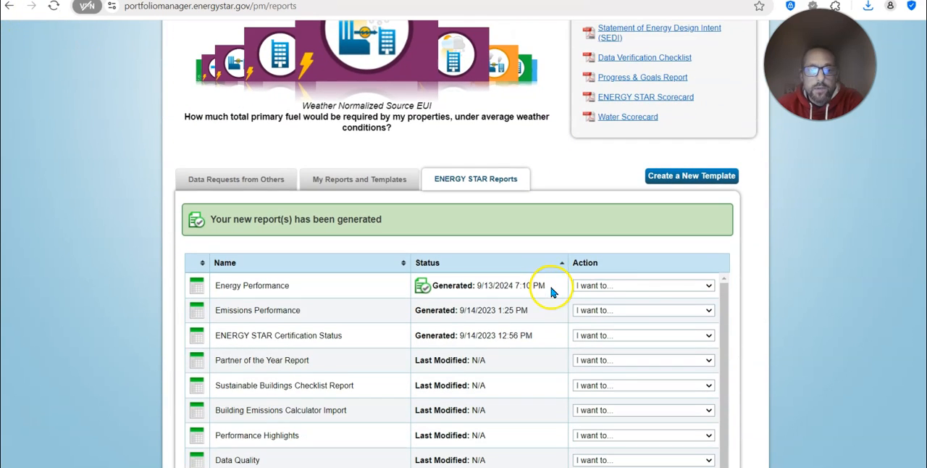
click(638, 286)
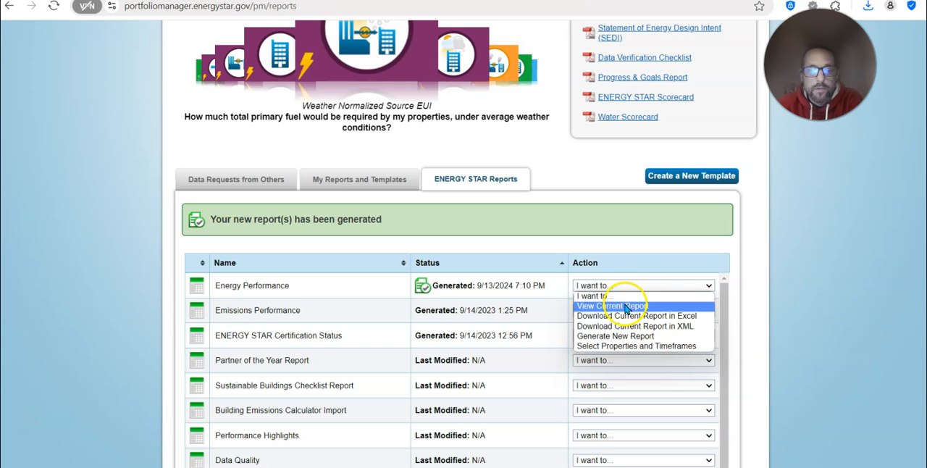
click(625, 305)
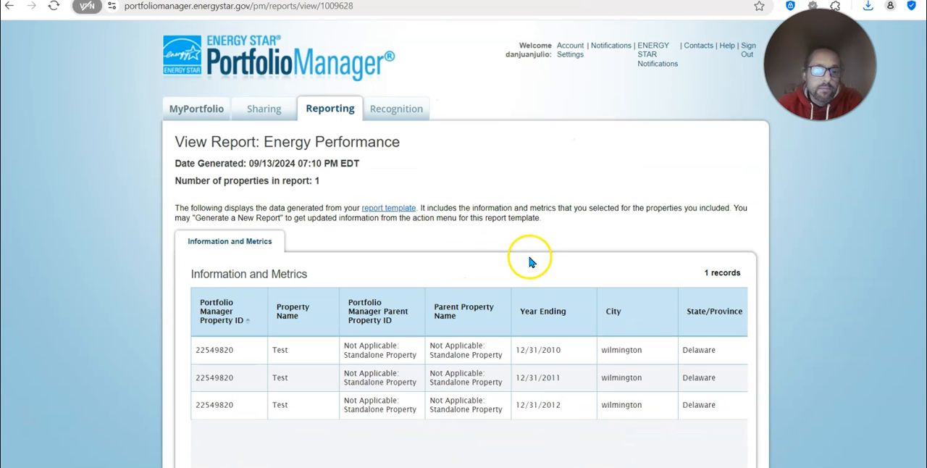
scroll(529, 259, down, 1)
mouse_move(331, 459)
mouse_down()
mouse_move(572, 453)
mouse_move(687, 465)
mouse_move(336, 459)
mouse_up()
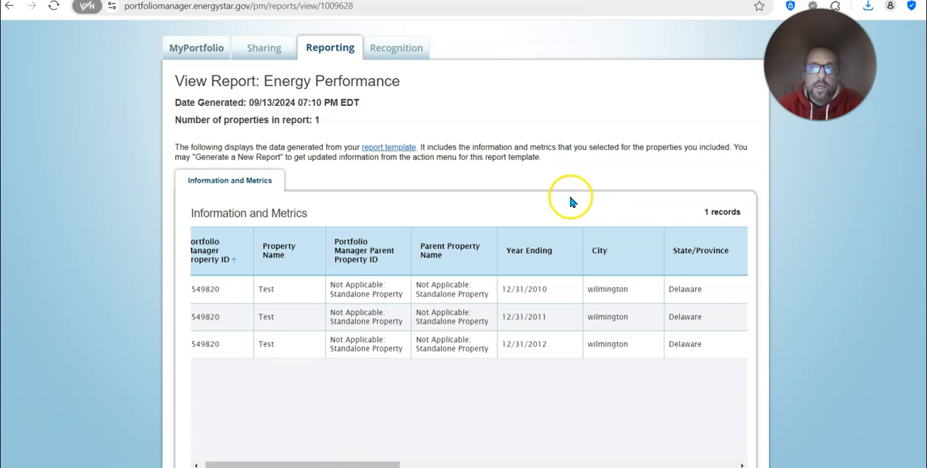
Return to the reporting overview and look through the available standard ENERGY STAR reports
click(330, 48)
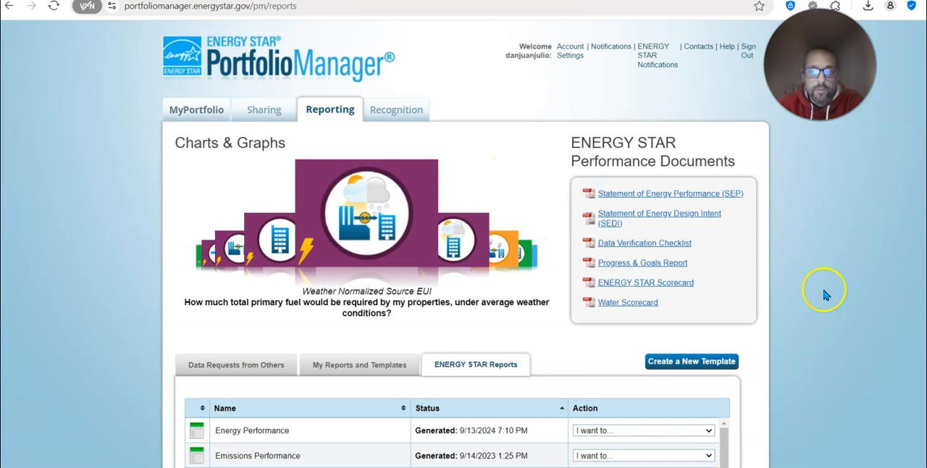
scroll(797, 279, down, 3)
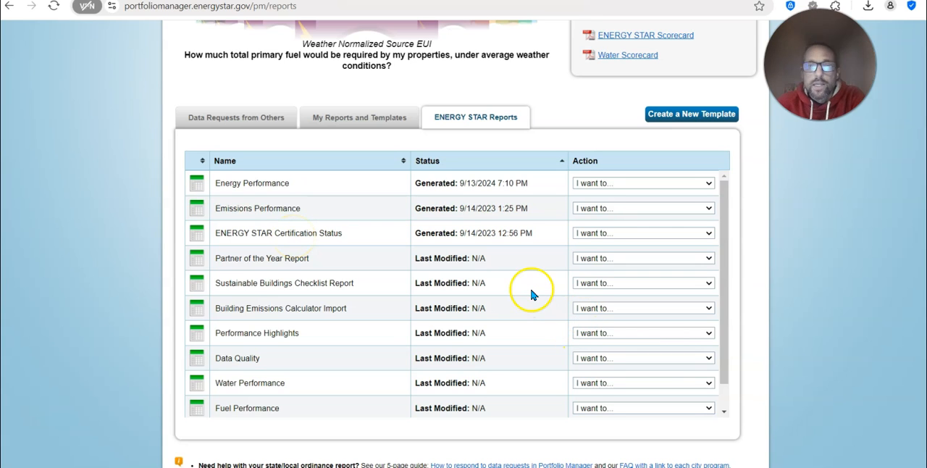
scroll(529, 294, up, 1)
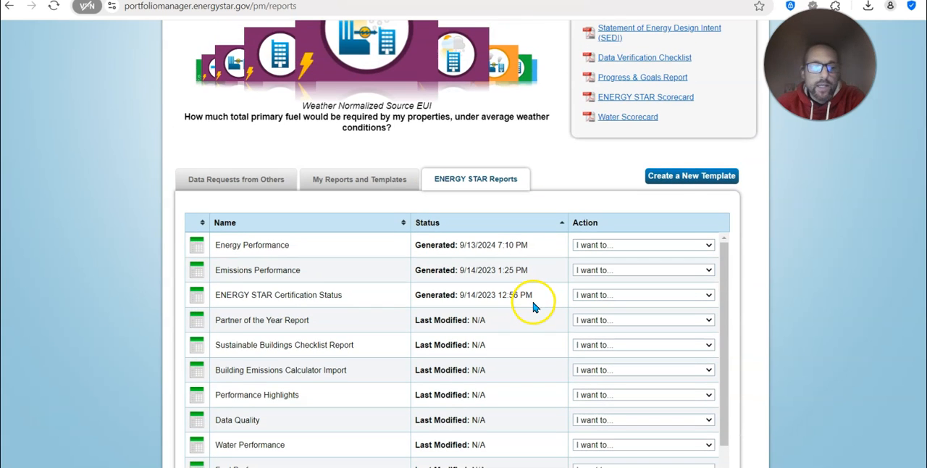
Open the custom two-year comparison template for editing and bring up its information and metrics selection
click(374, 181)
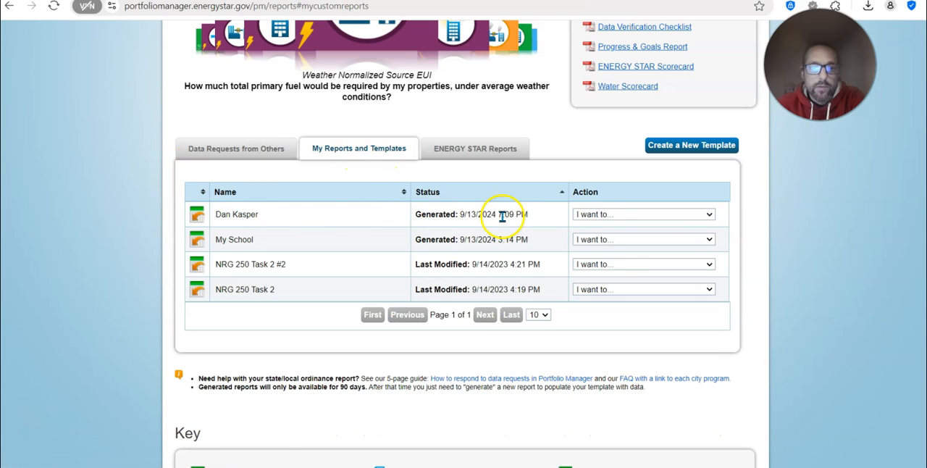
click(603, 217)
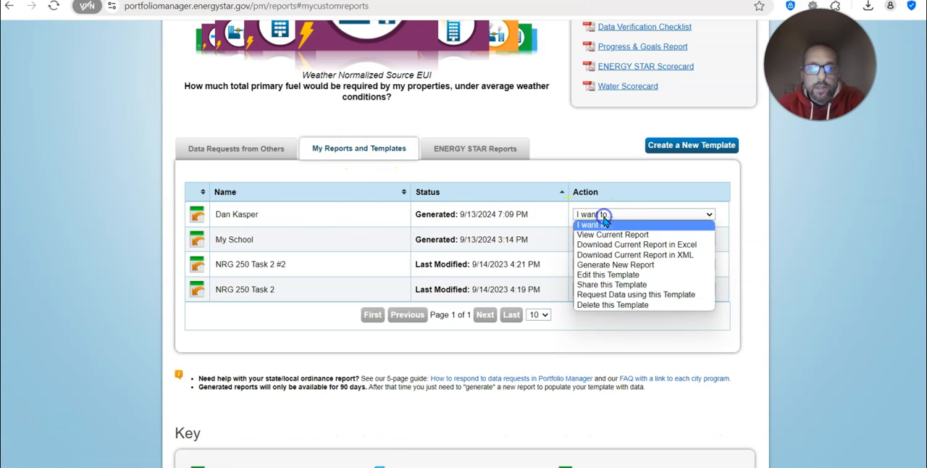
click(603, 276)
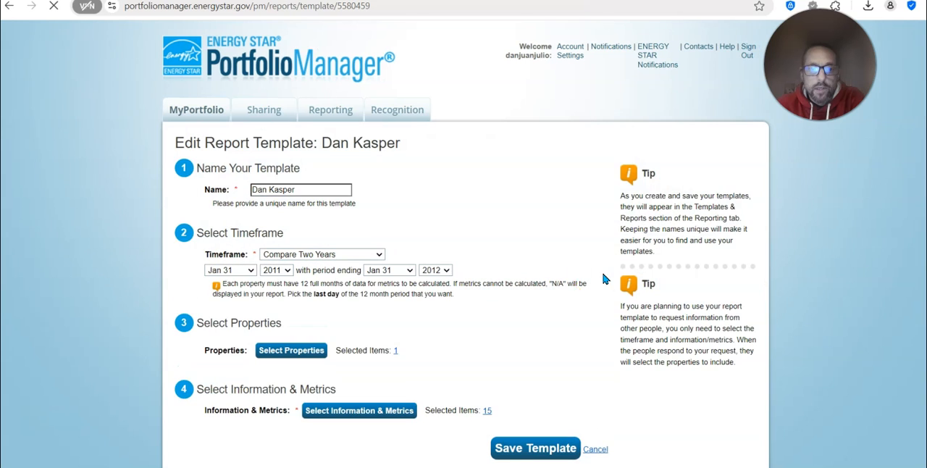
click(404, 411)
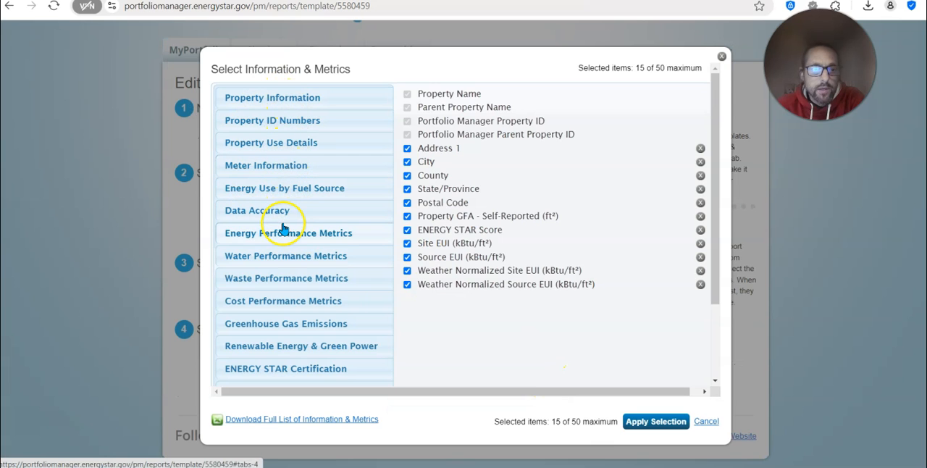
Add the Total and Indirect (Location-Based) GHG Emissions metrics in Metric Tons CO2e to the template and save it
click(293, 325)
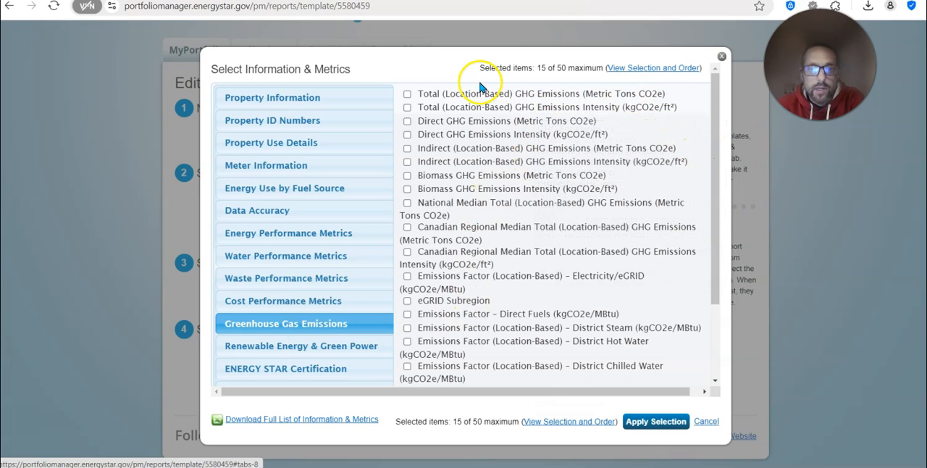
click(407, 95)
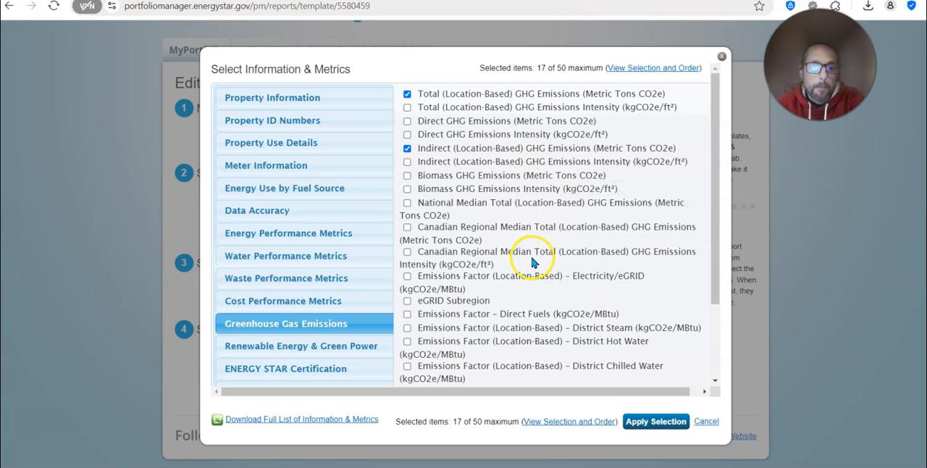
scroll(556, 262, down, 2)
scroll(559, 246, down, 1)
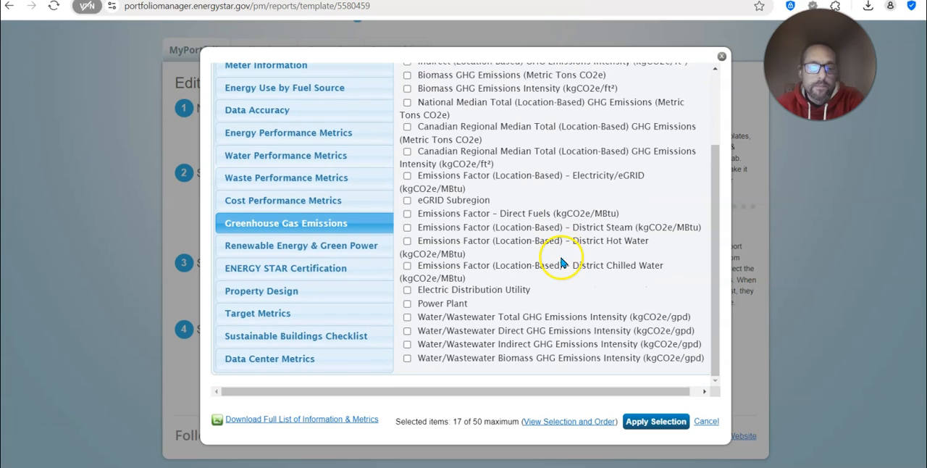
click(681, 421)
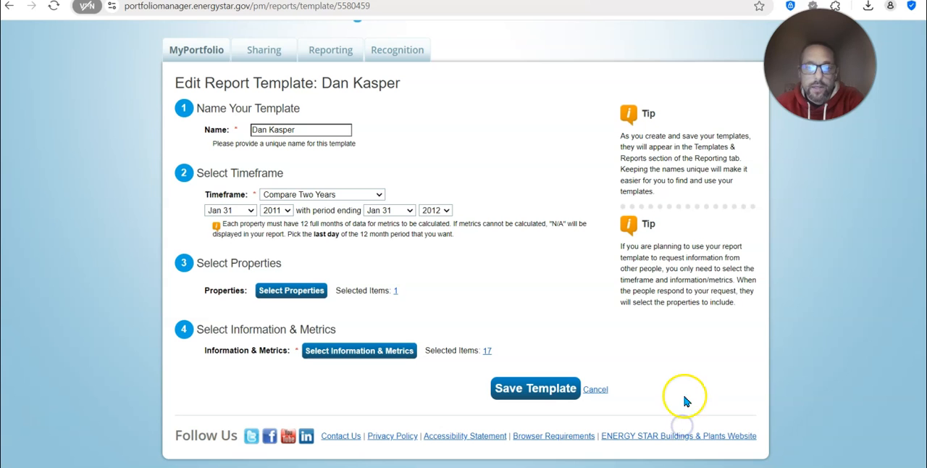
click(556, 382)
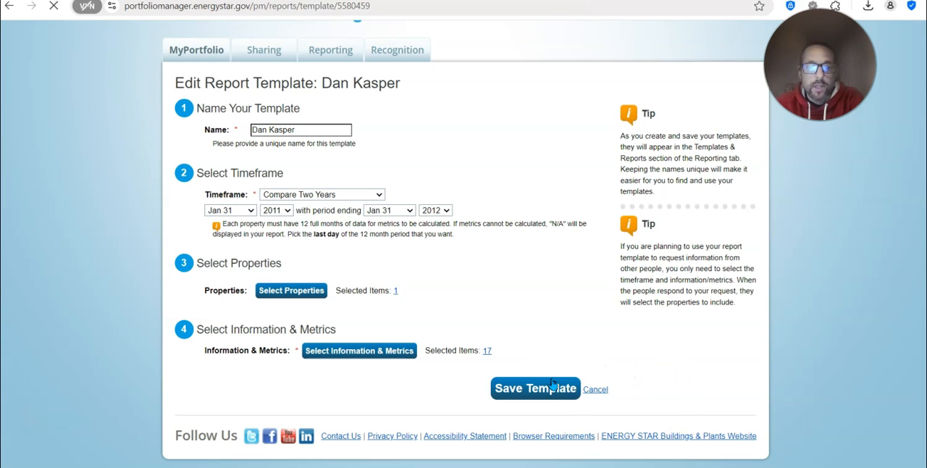
Generate a new report from the updated two-year comparison template and refresh the reports page
scroll(829, 348, down, 1)
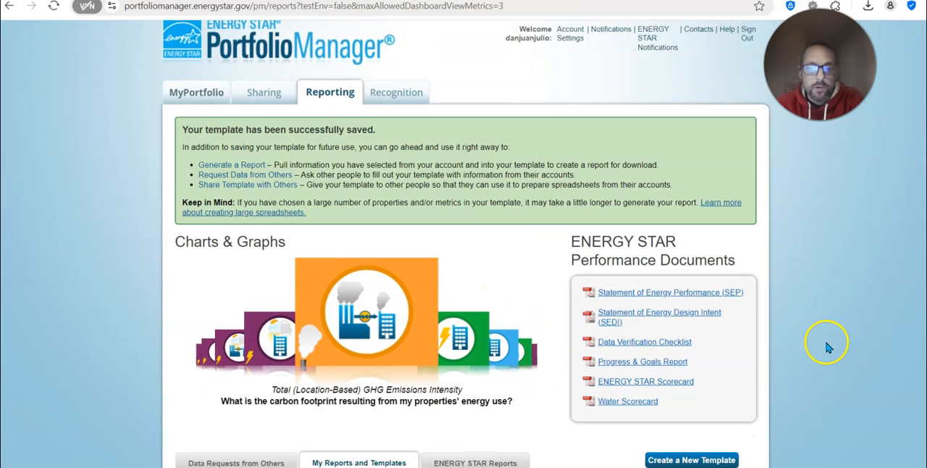
scroll(828, 347, down, 3)
click(640, 298)
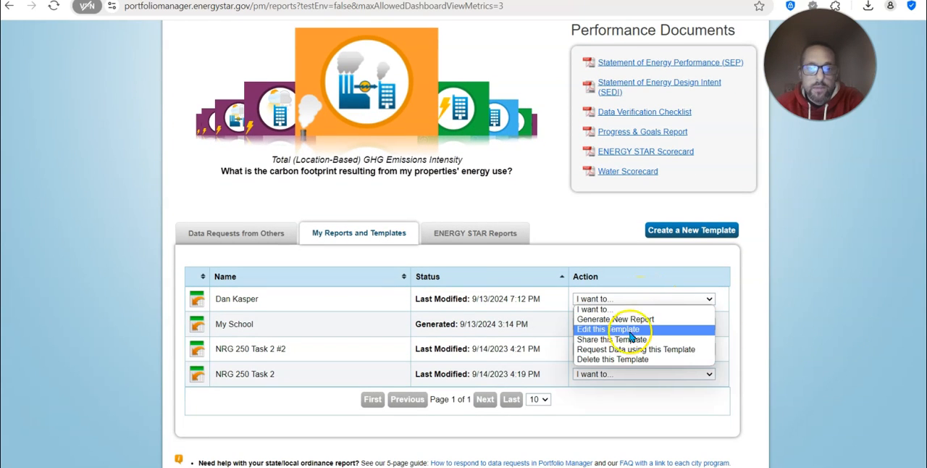
click(634, 321)
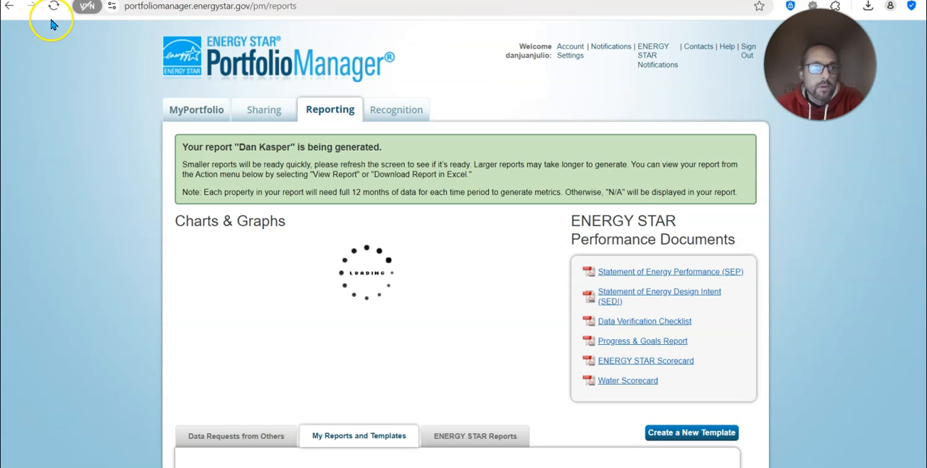
click(55, 8)
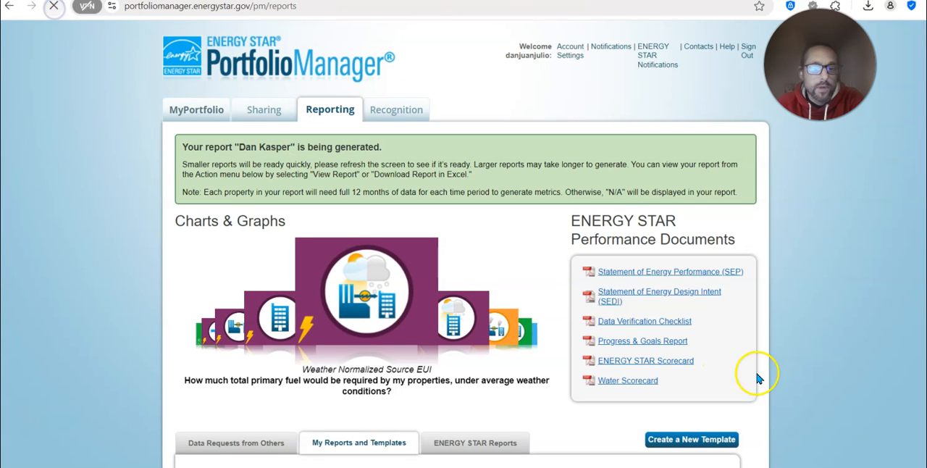
Open the newly generated comparison report and examine both years' total and indirect GHG emissions columns
scroll(838, 307, down, 3)
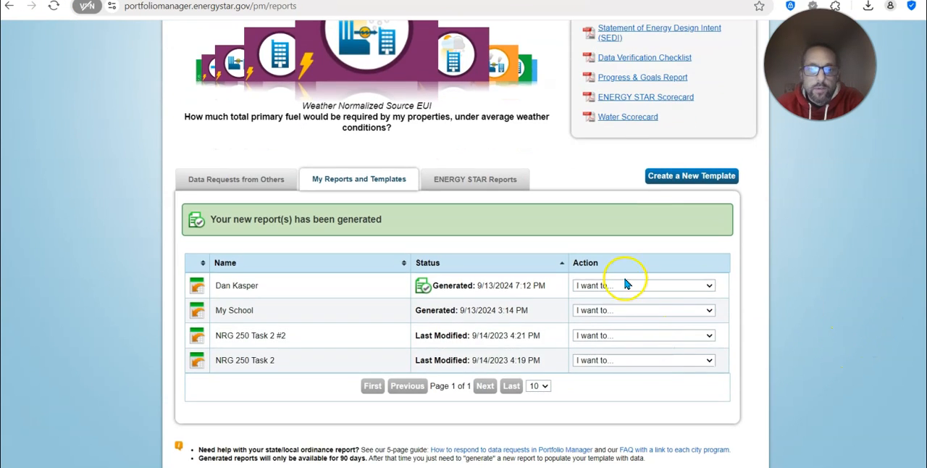
click(624, 285)
click(623, 310)
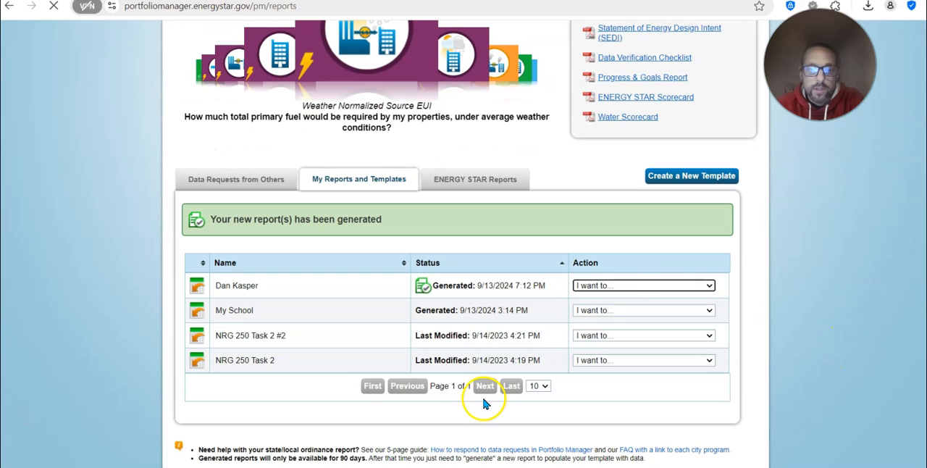
scroll(321, 428, down, 2)
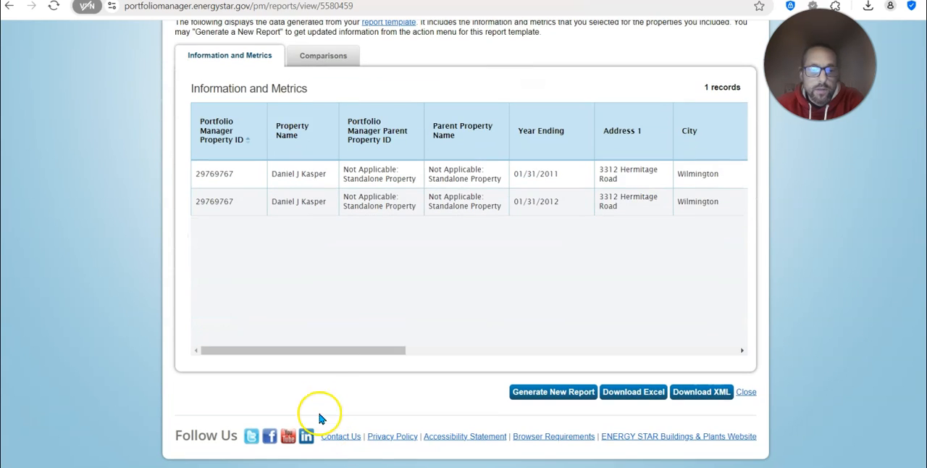
drag(331, 350, 686, 383)
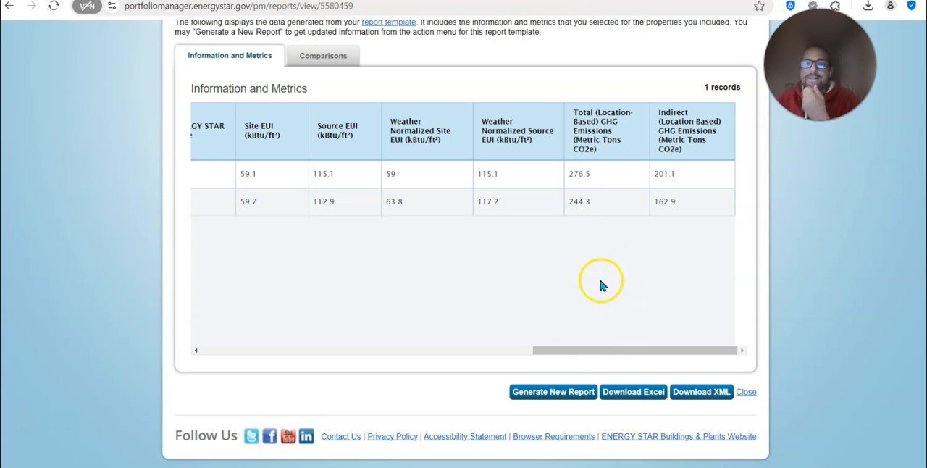
drag(622, 356, 155, 381)
scroll(683, 362, up, 3)
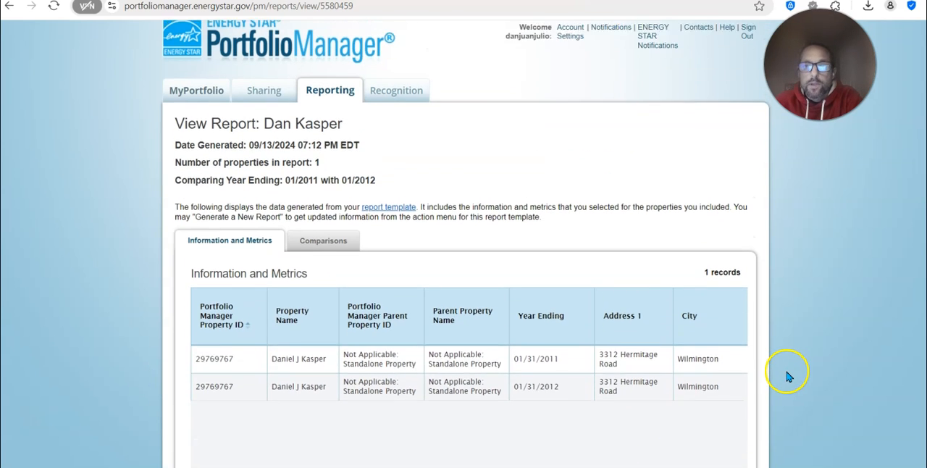